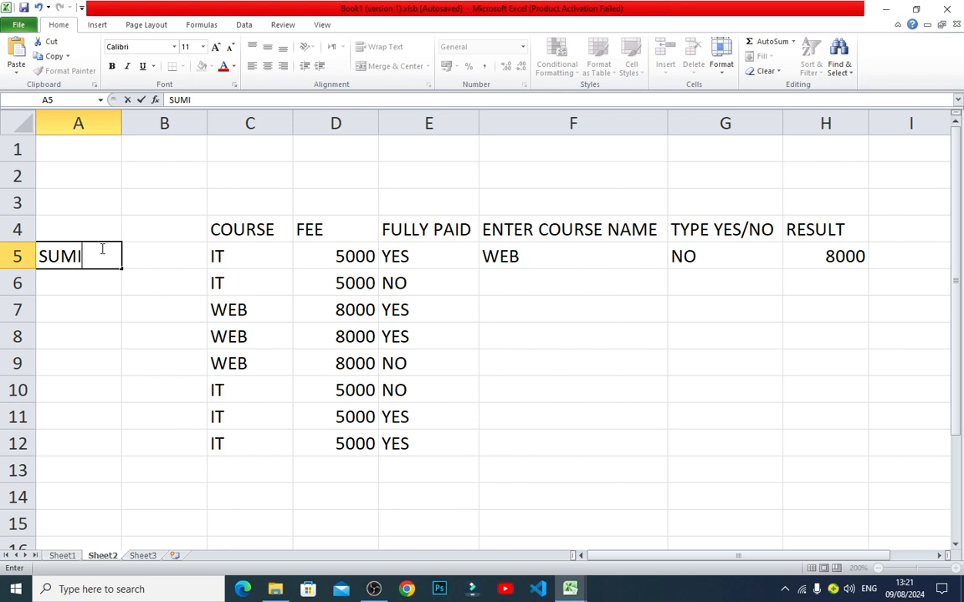
Enter the label SUMIFS in cell A5.
text(S)
key(Return)
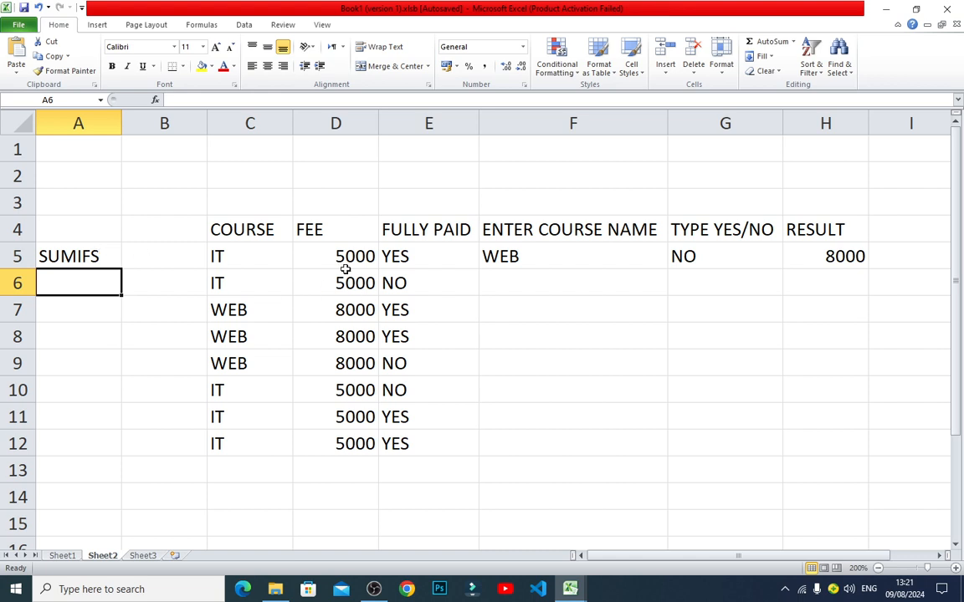
Enter IT as the course name criterion in cell F5.
drag(251, 251, 248, 427)
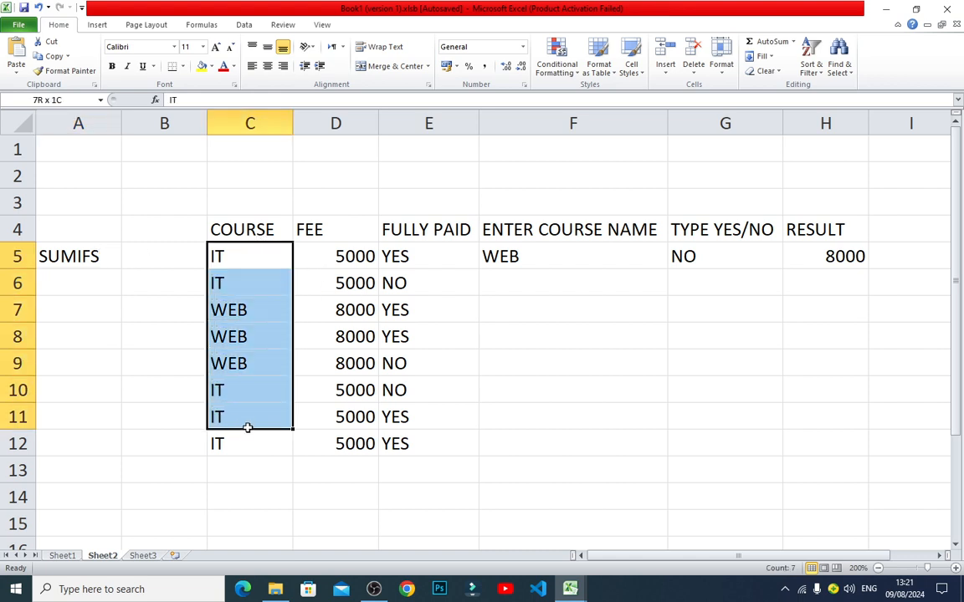
drag(355, 236, 351, 443)
drag(441, 226, 420, 444)
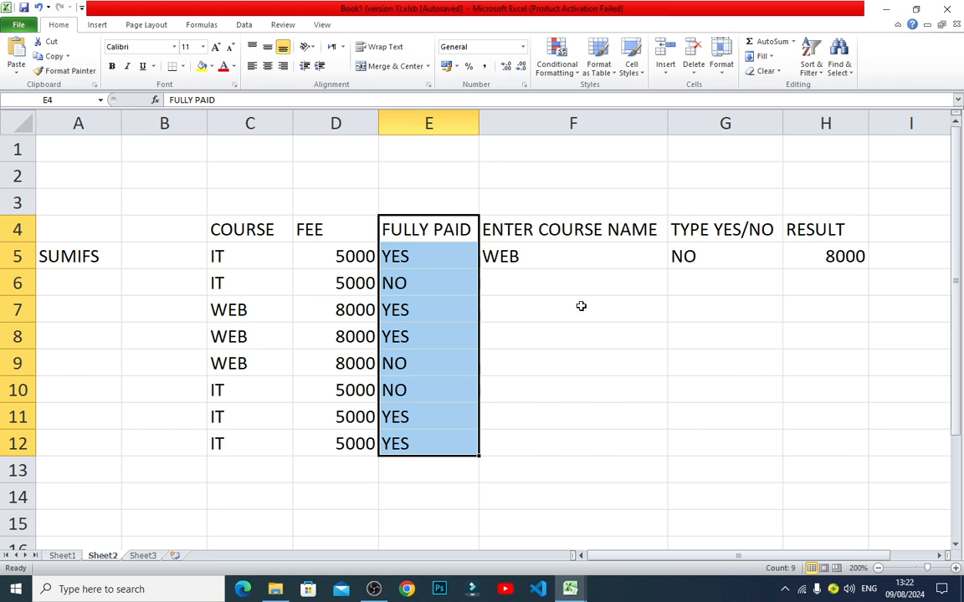
click(553, 256)
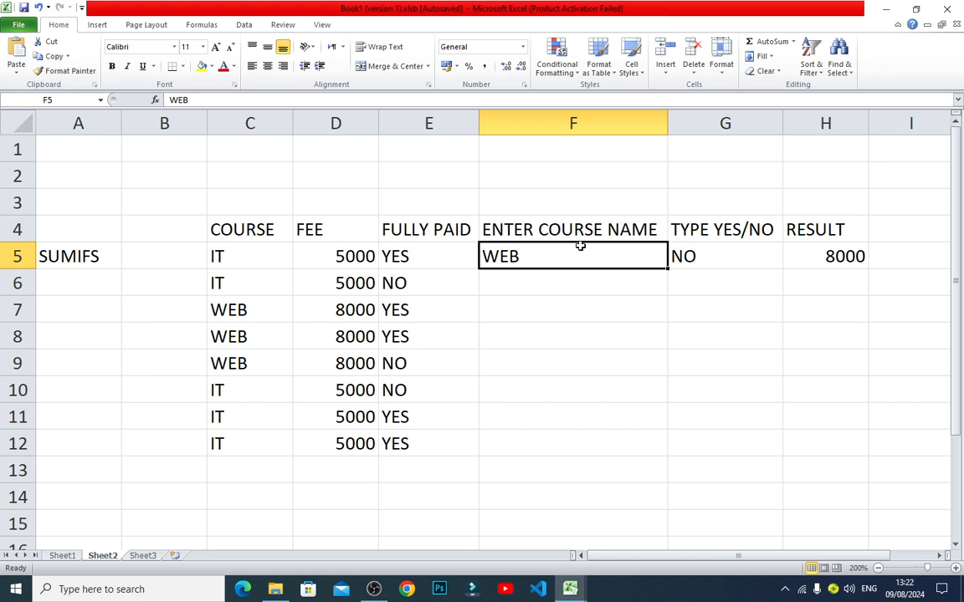
text(IT)
key(Tab)
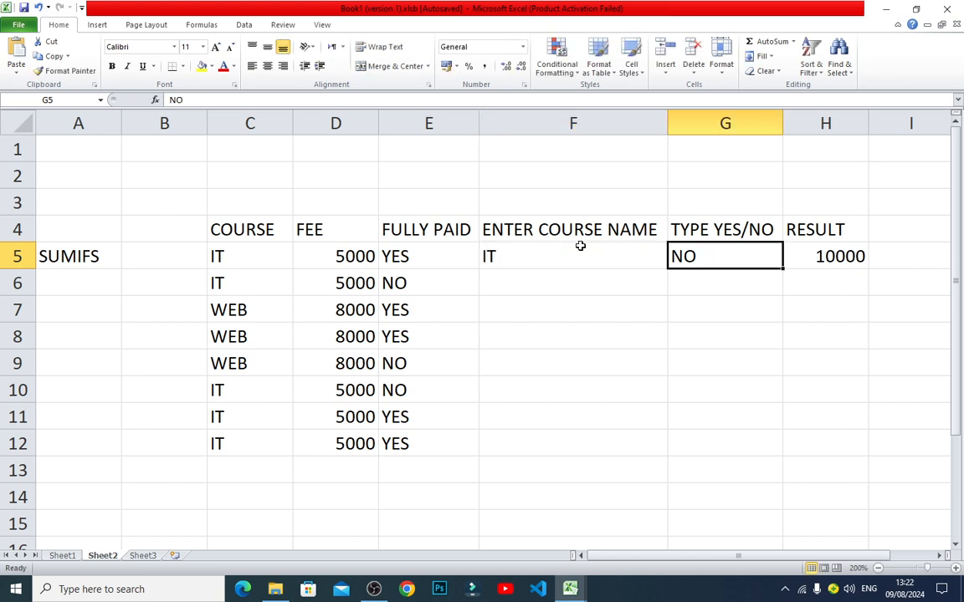
Change the course name criterion in cell F5 to WEB.
click(537, 250)
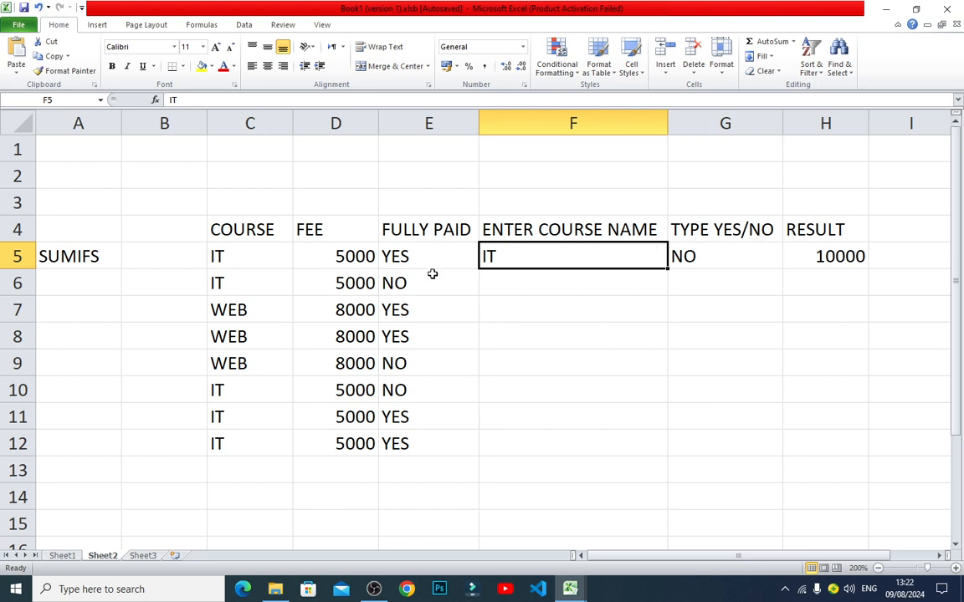
click(678, 257)
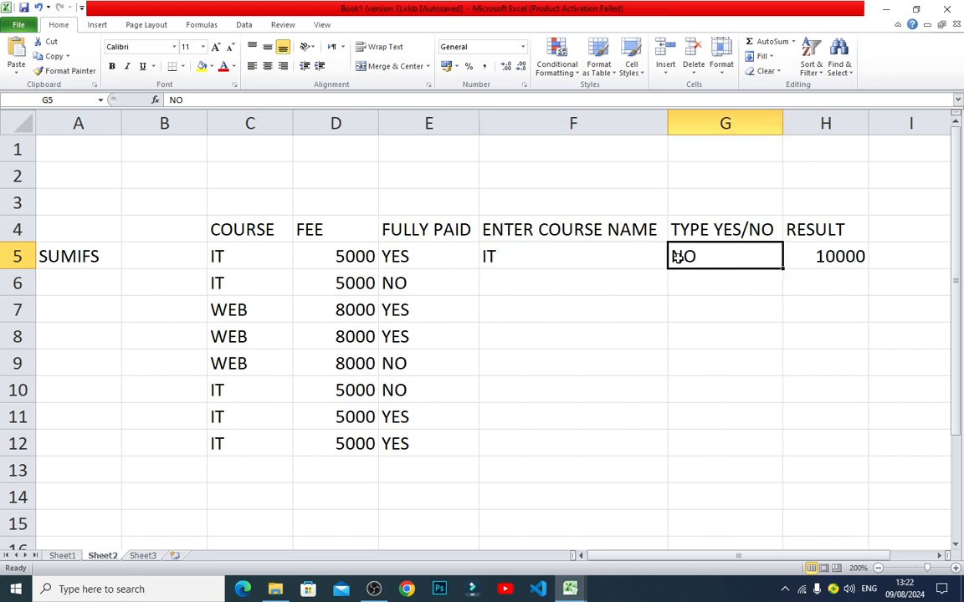
click(591, 252)
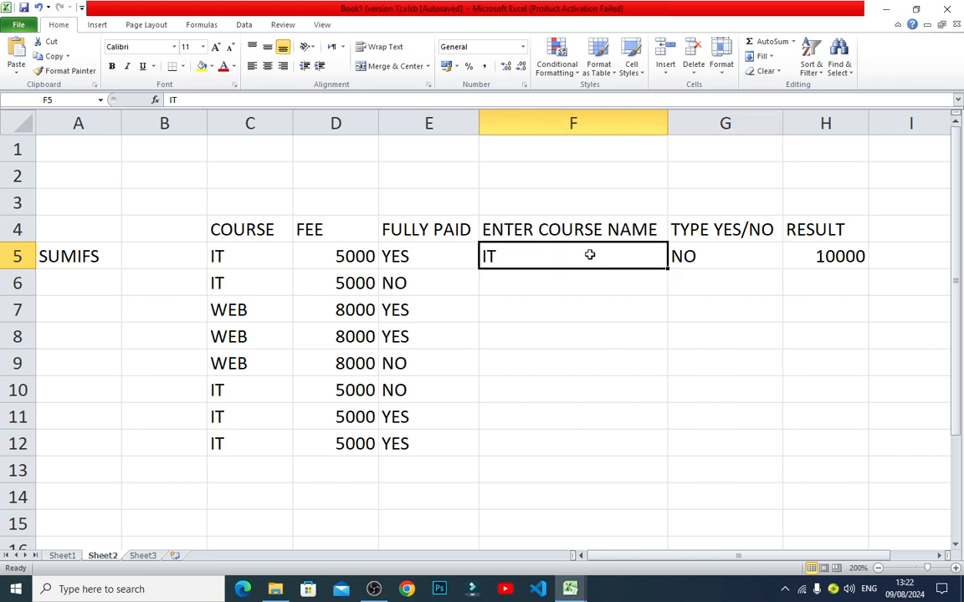
click(692, 255)
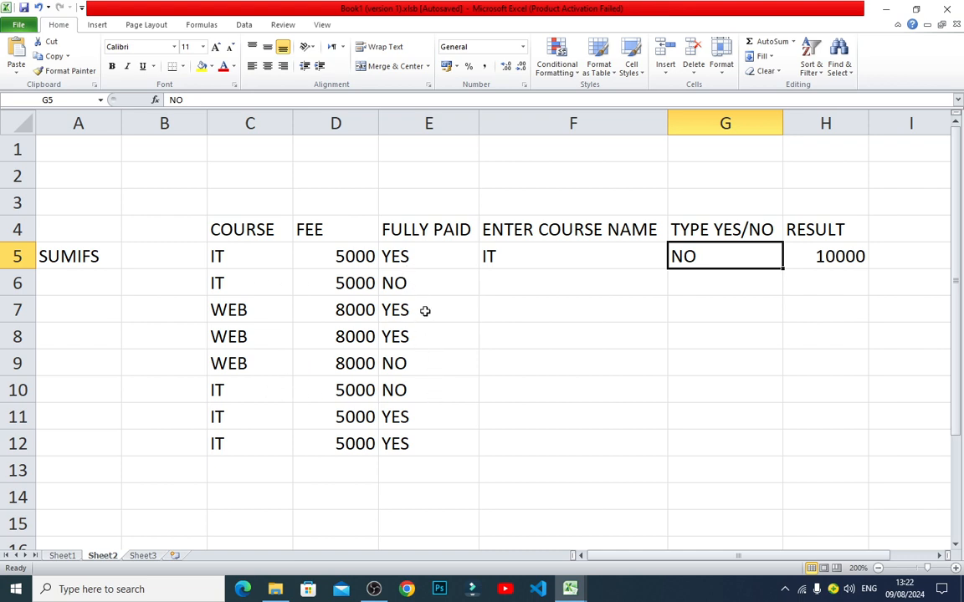
click(809, 253)
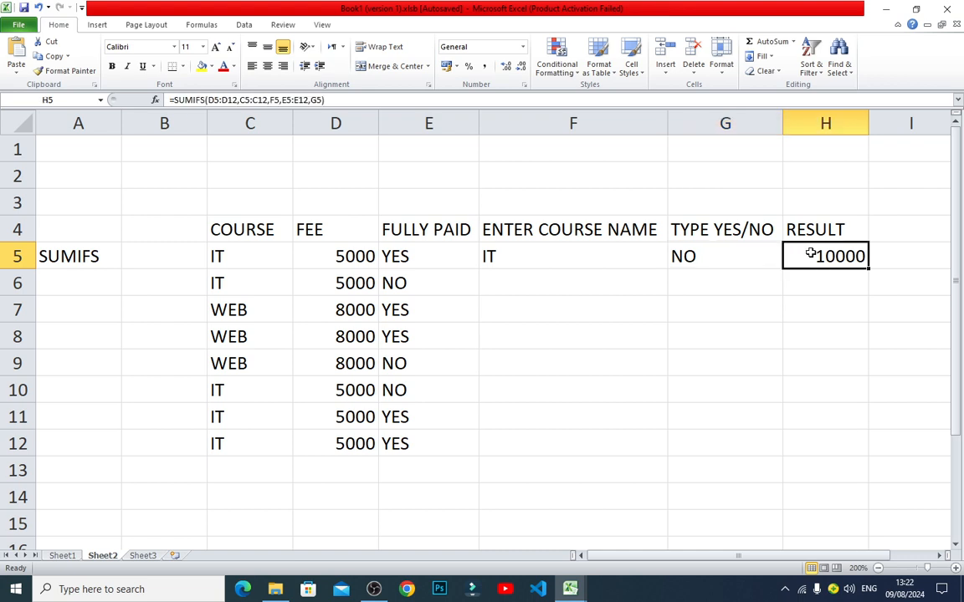
click(573, 250)
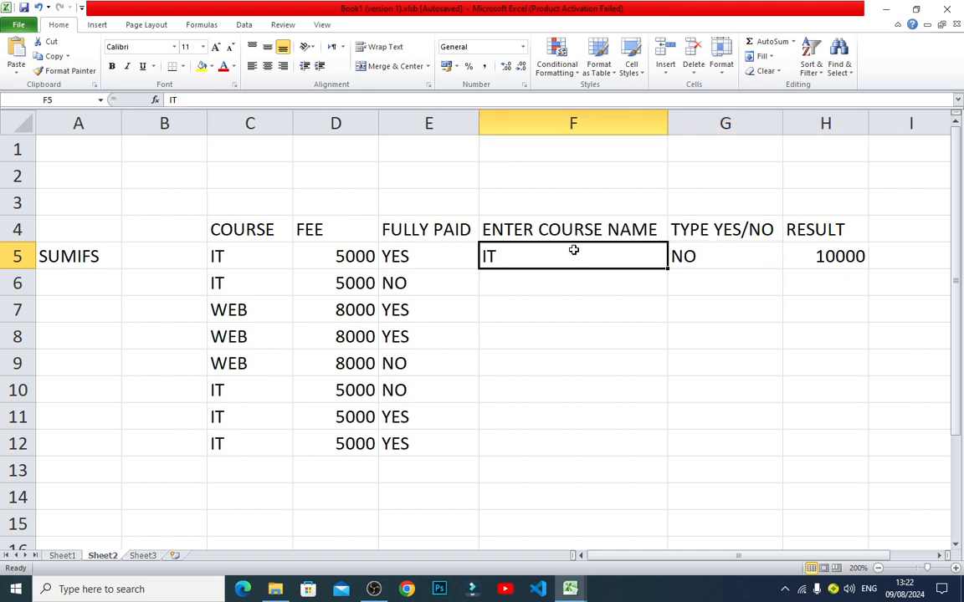
text(WEB)
key(Return)
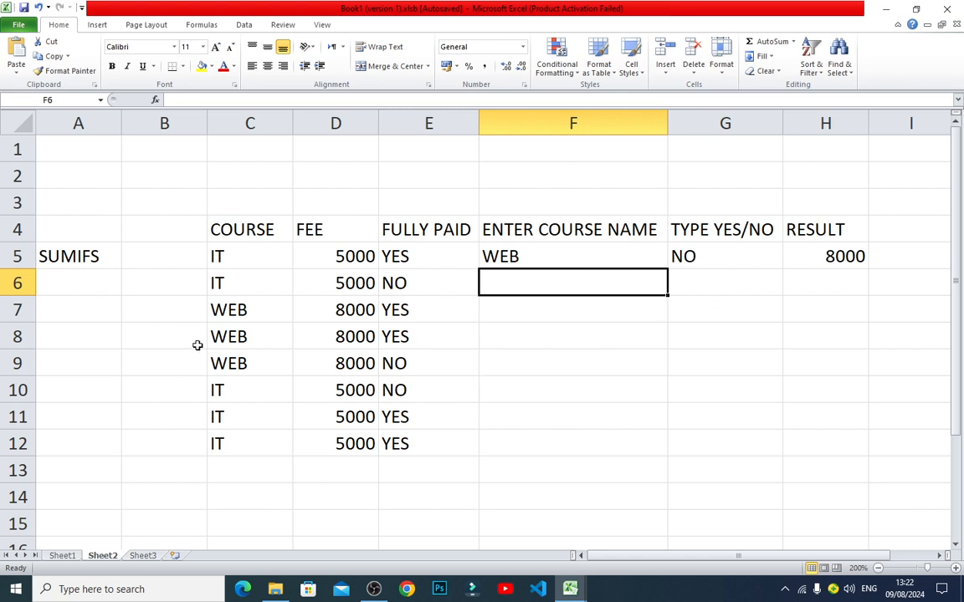
Compare the fees and fully paid entries of the WEB rows with the SUMIFS result in H5.
click(220, 363)
click(237, 338)
click(248, 317)
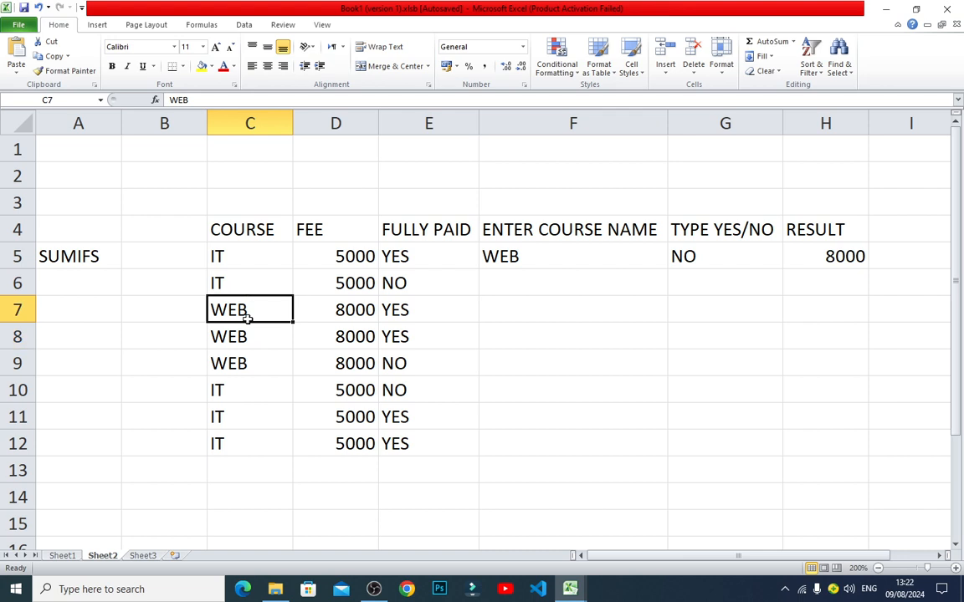
click(343, 309)
click(381, 311)
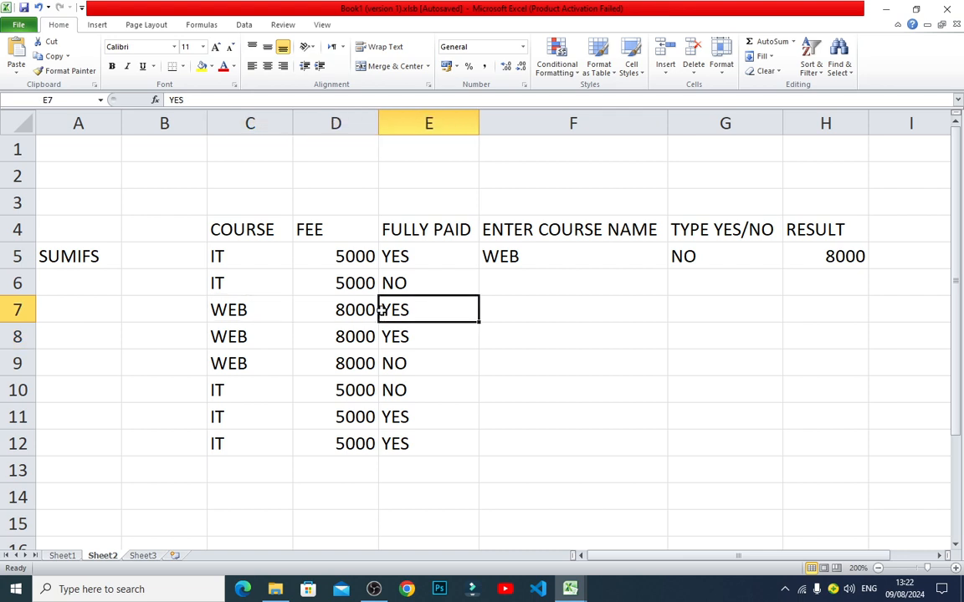
click(344, 335)
click(398, 334)
click(272, 361)
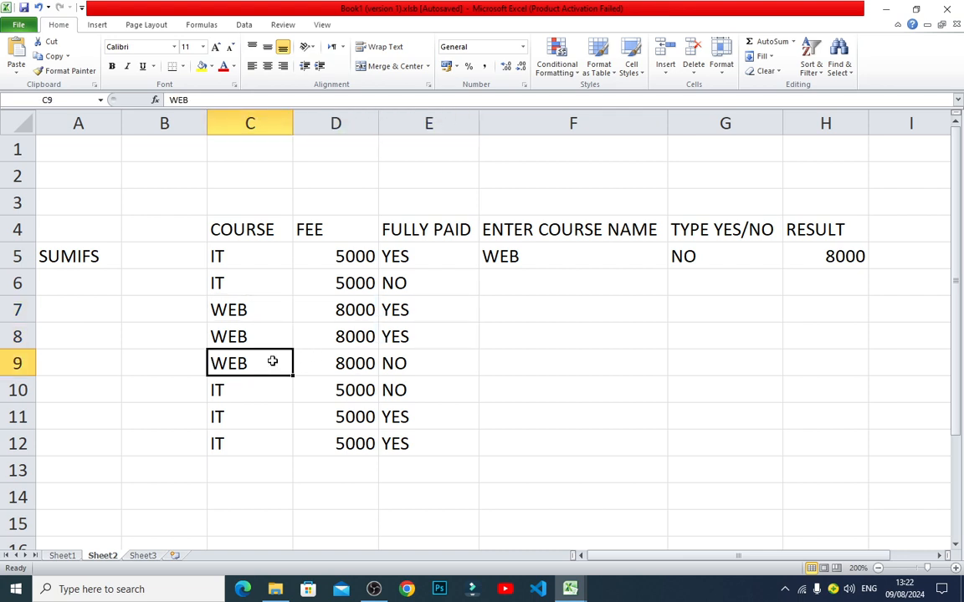
click(402, 380)
click(393, 363)
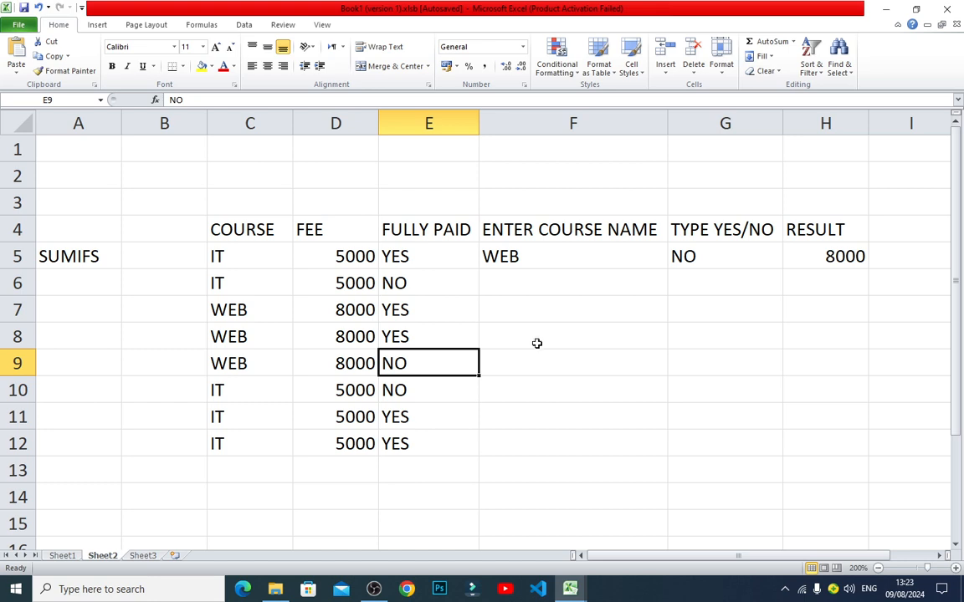
click(803, 255)
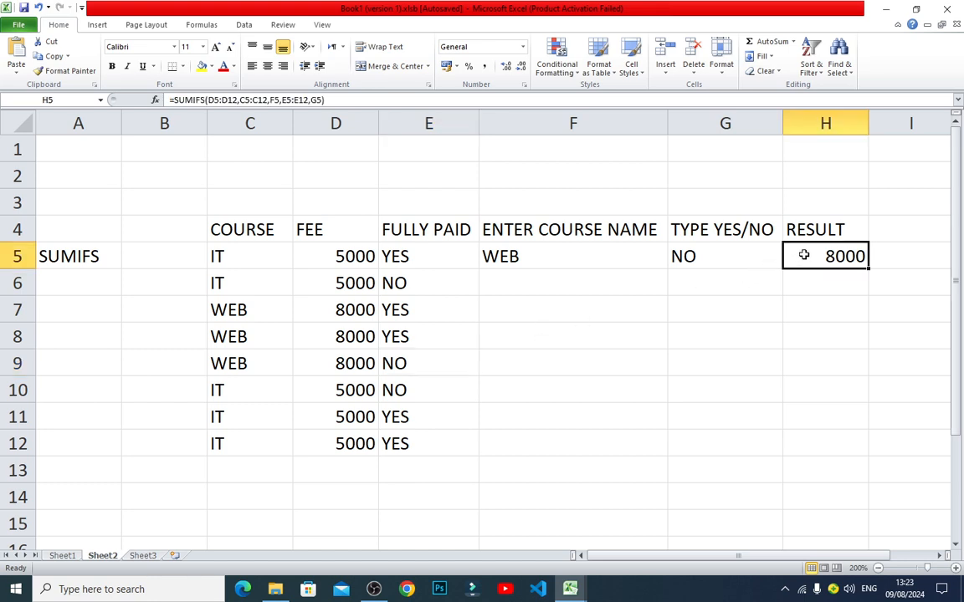
Change the fully paid criterion in cell G5 to YES.
click(699, 256)
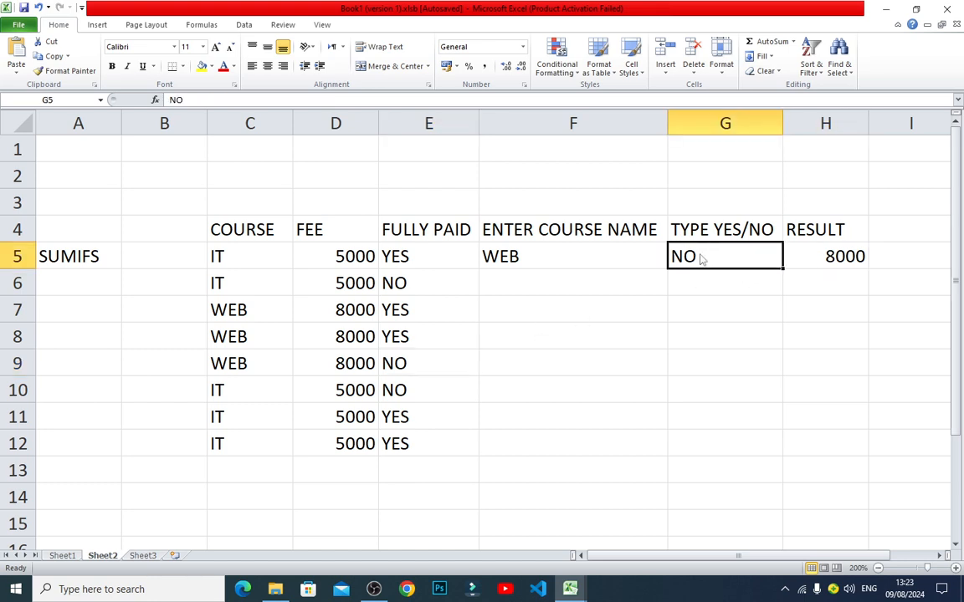
text(YES)
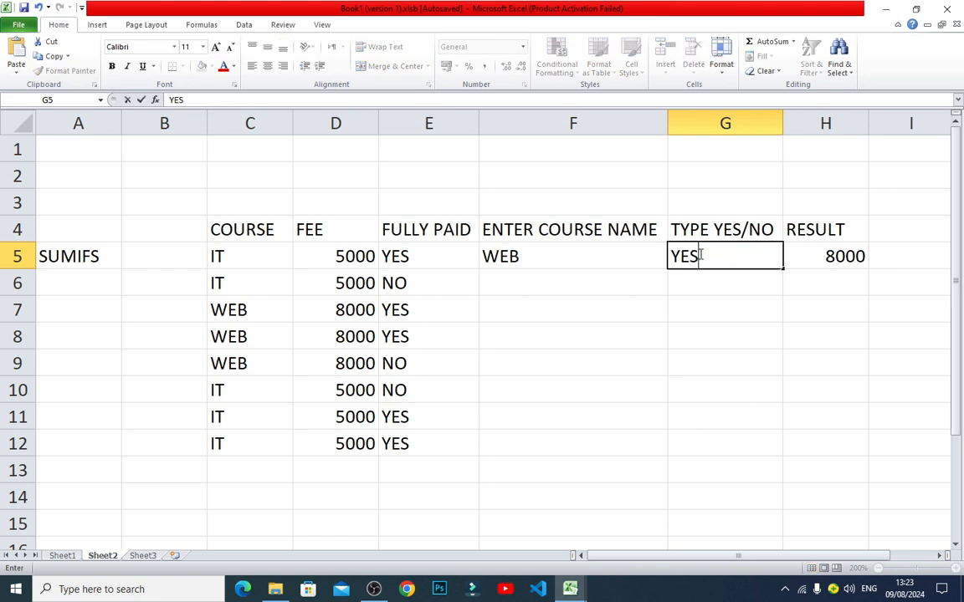
key(Return)
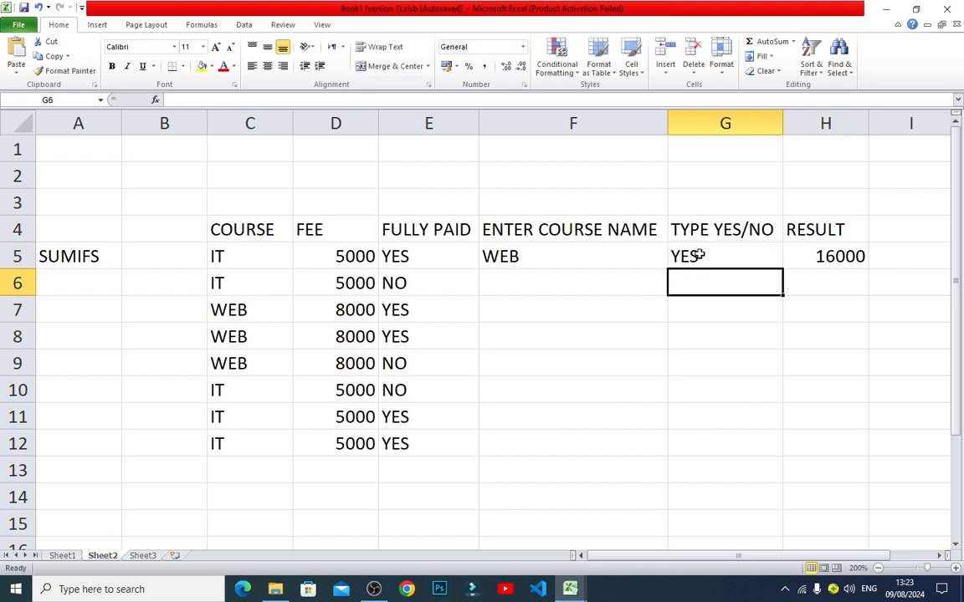
Examine the course, fee and fully paid cells of the WEB rows marked YES in rows 7 and 8.
click(699, 255)
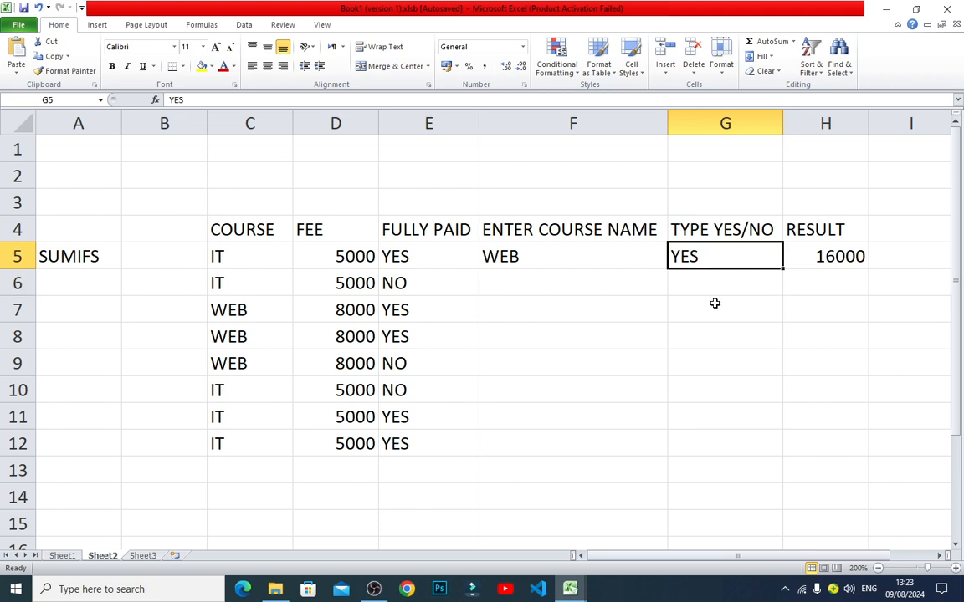
click(245, 309)
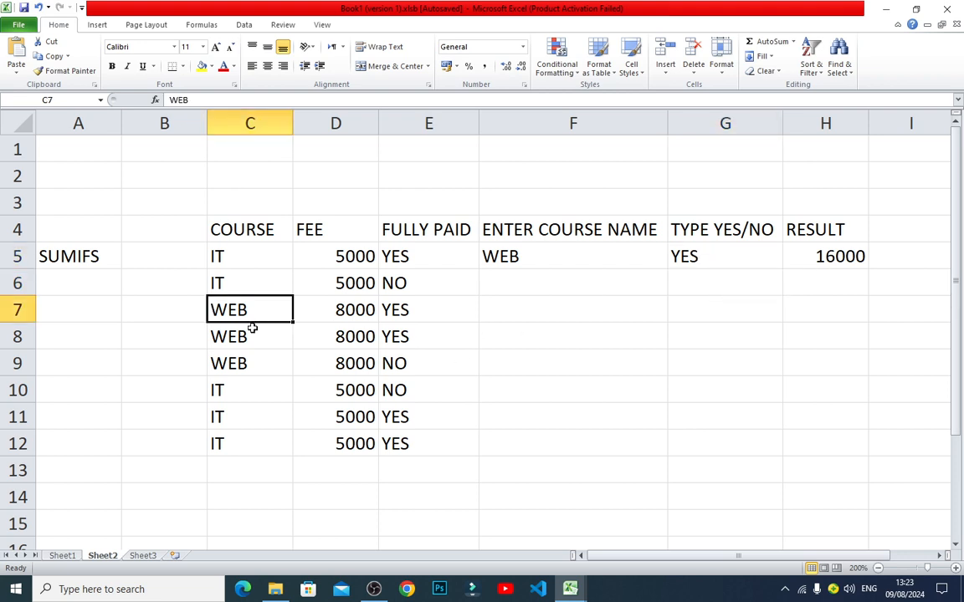
click(251, 328)
click(368, 310)
click(347, 334)
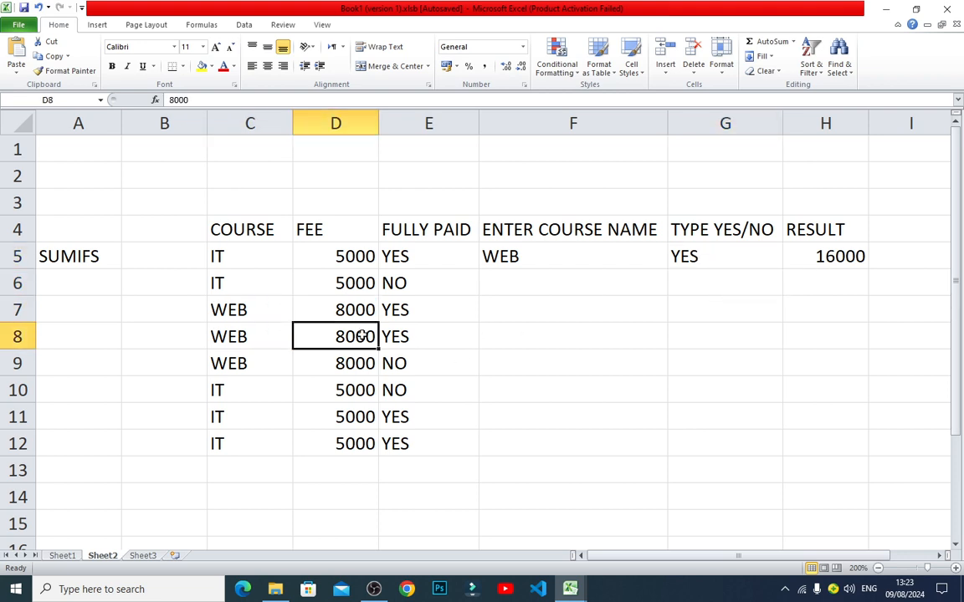
click(402, 313)
click(409, 328)
click(410, 316)
click(412, 330)
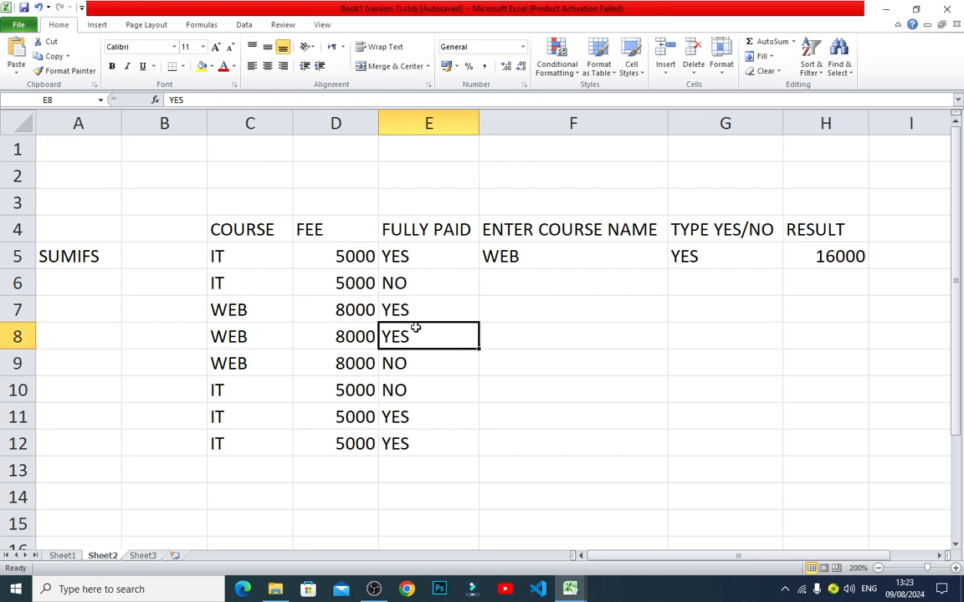
Inspect the sum range argument of the SUMIFS formula in result cell H5 and clear the cell.
double_click(844, 257)
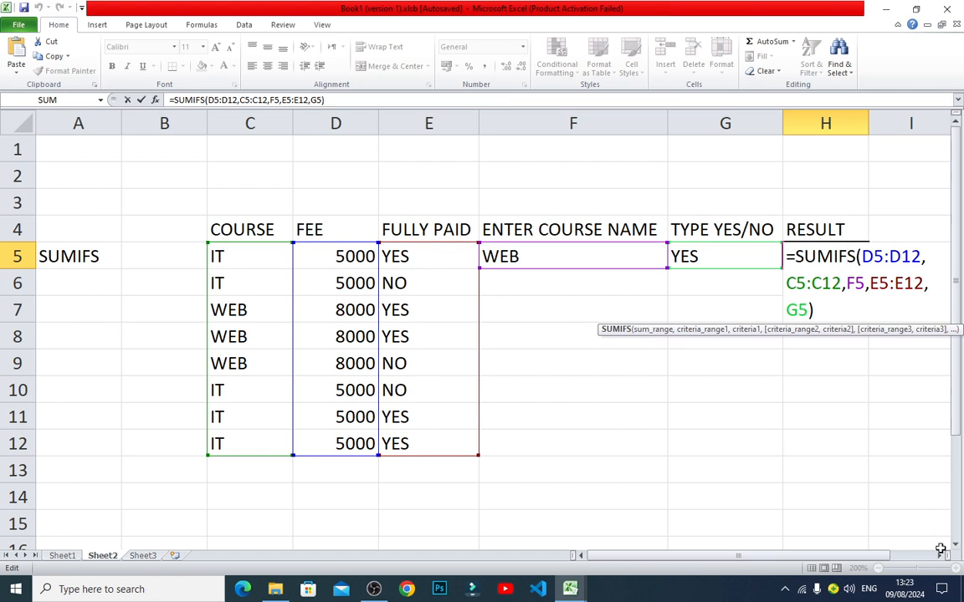
click(942, 556)
click(941, 556)
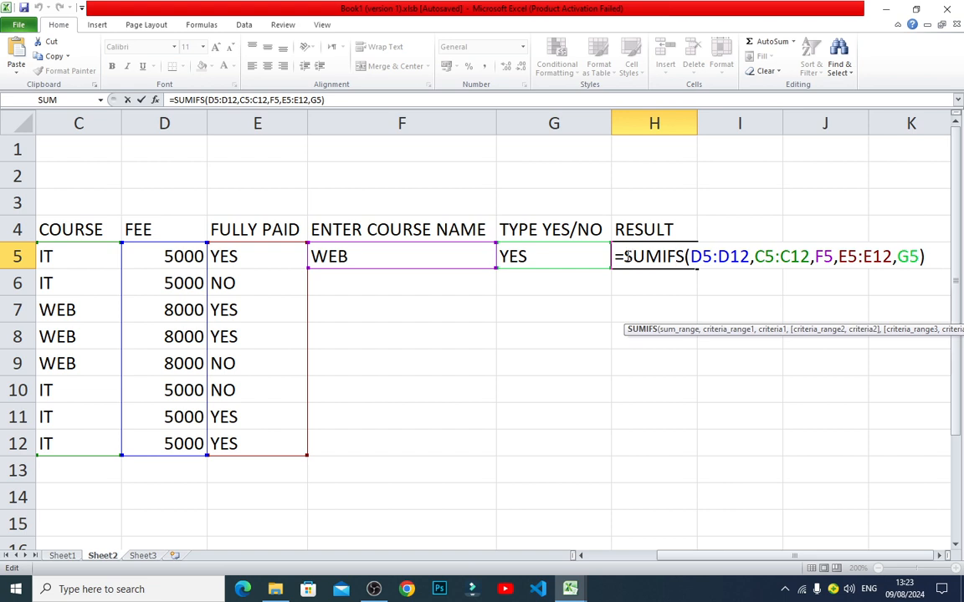
drag(633, 256, 747, 252)
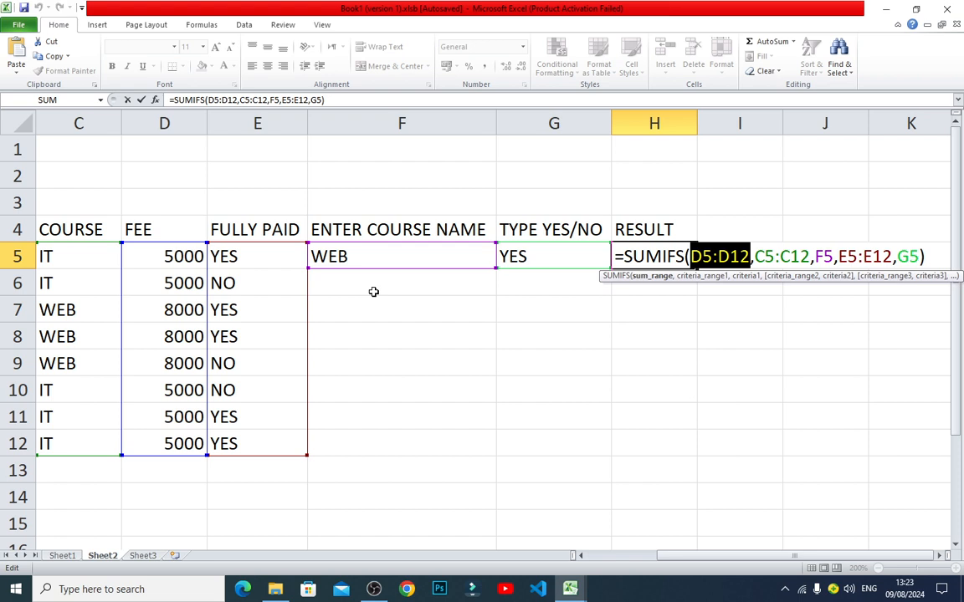
key(ctrl+Return)
key(Delete)
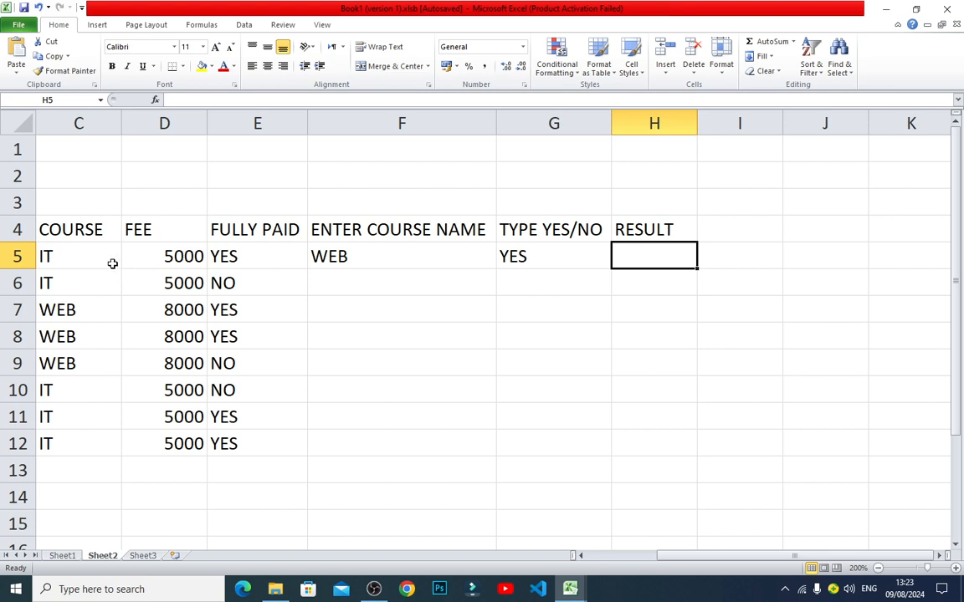
Clear the course name criterion in F5 and the YES/NO criterion in G5.
click(91, 230)
click(75, 256)
drag(75, 256, 81, 432)
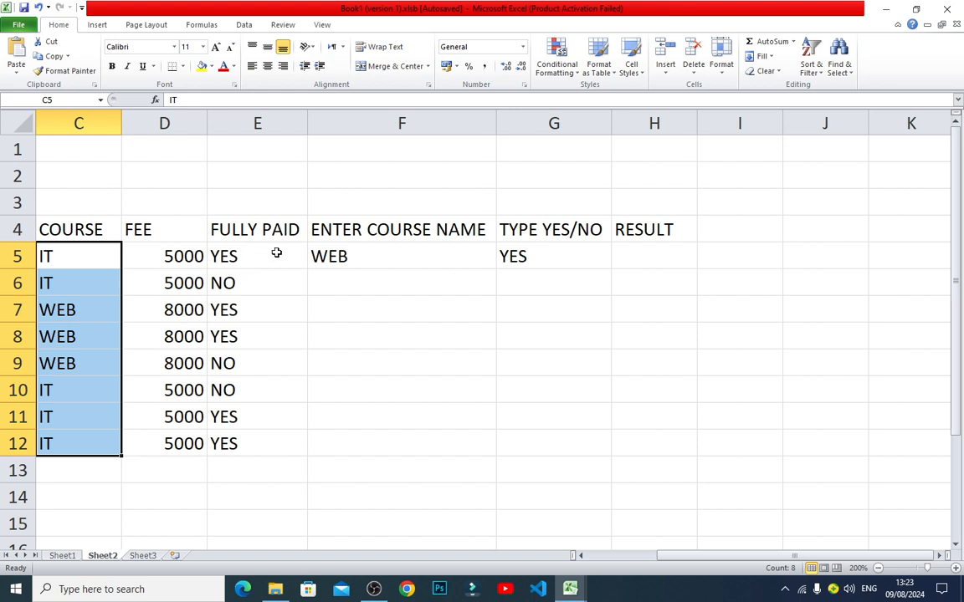
click(374, 239)
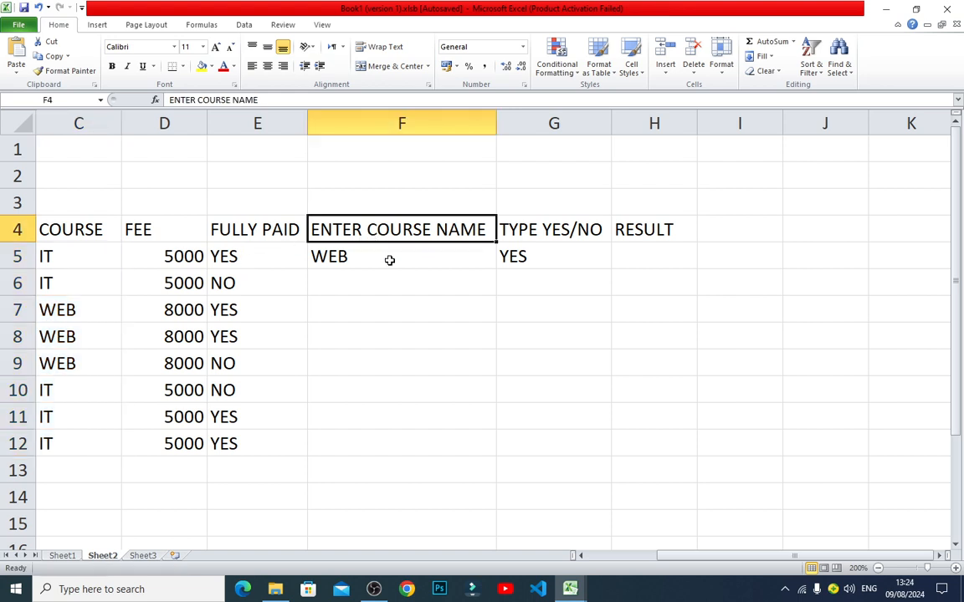
click(389, 260)
click(503, 257)
click(383, 240)
click(382, 247)
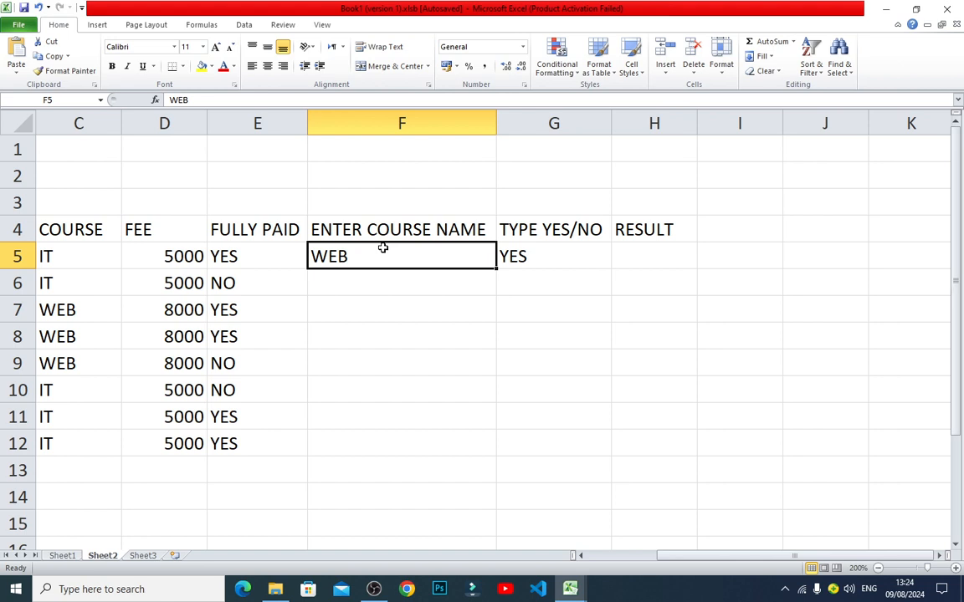
key(Delete)
click(536, 264)
key(Delete)
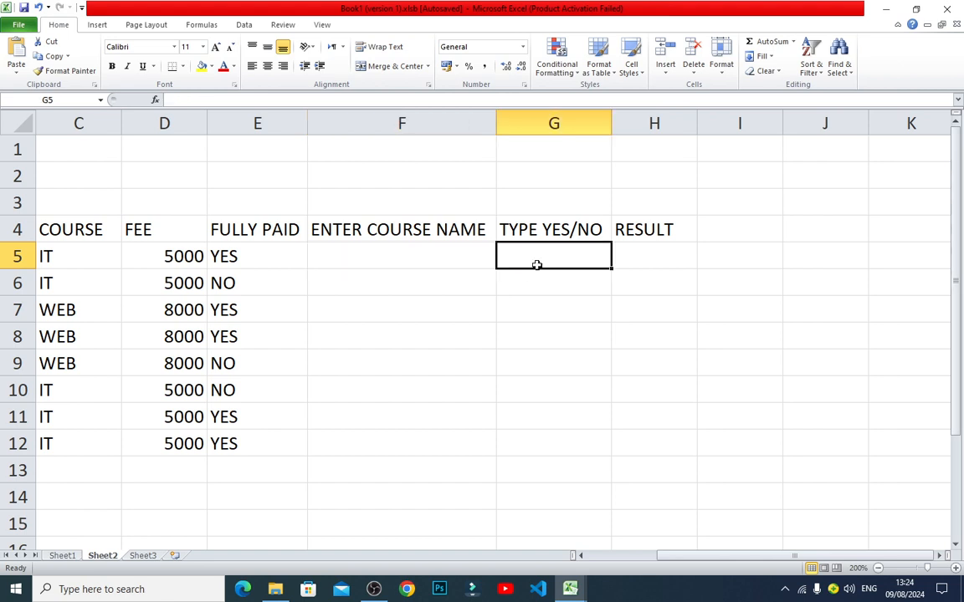
Examine the criteria cells F5 and G5, the result cell H5 and the fee range D5:D12.
click(459, 254)
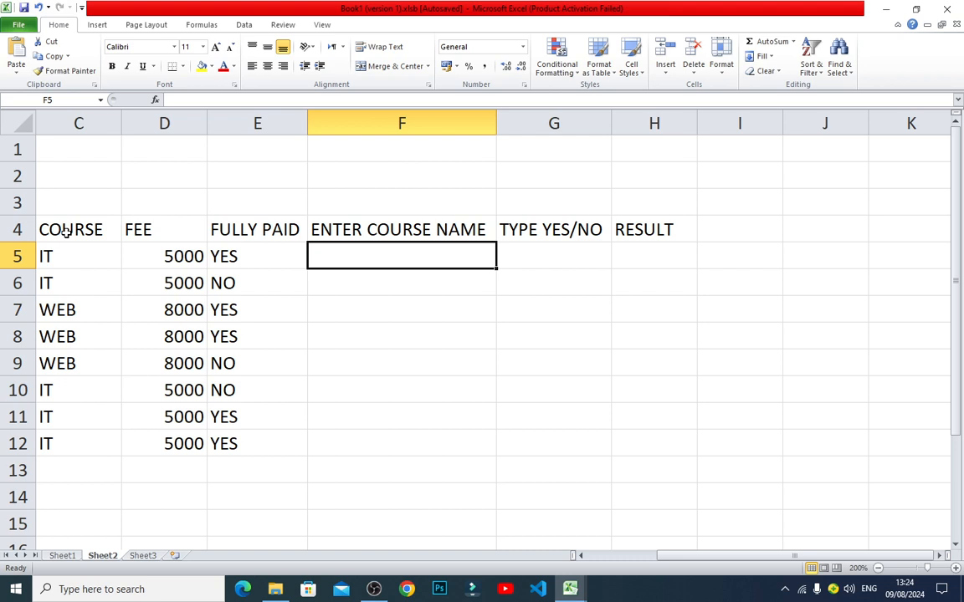
click(549, 255)
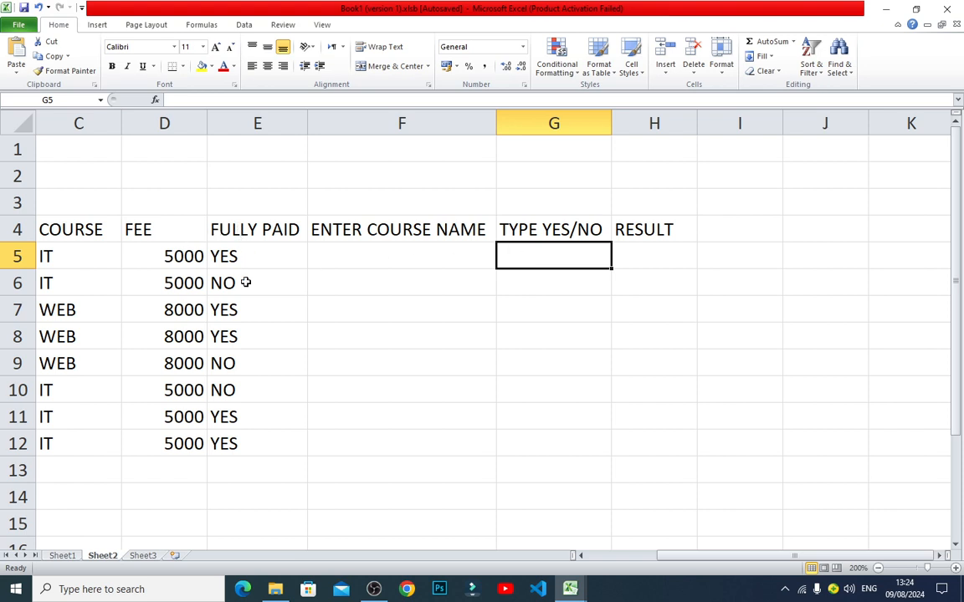
click(647, 247)
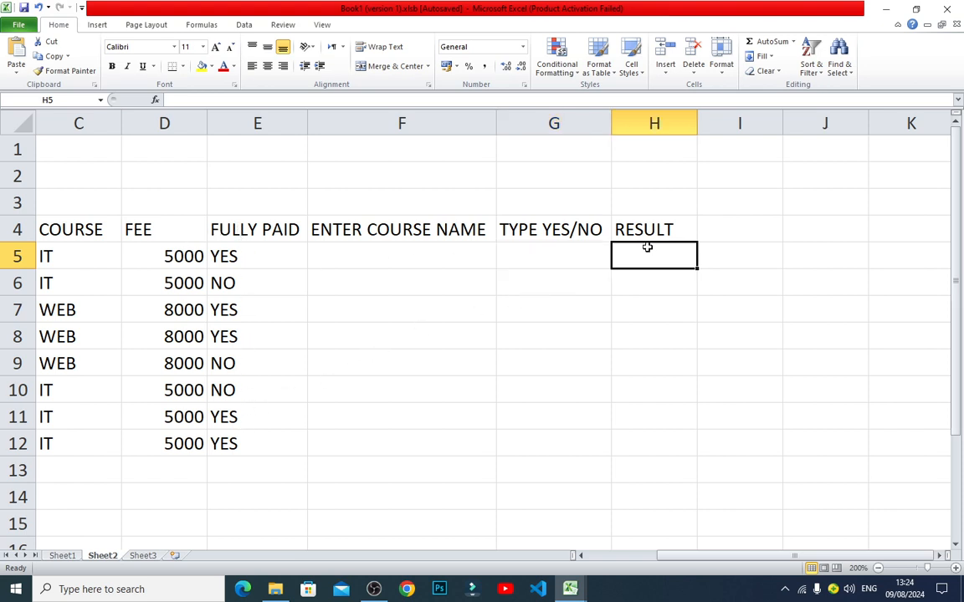
drag(174, 249, 181, 436)
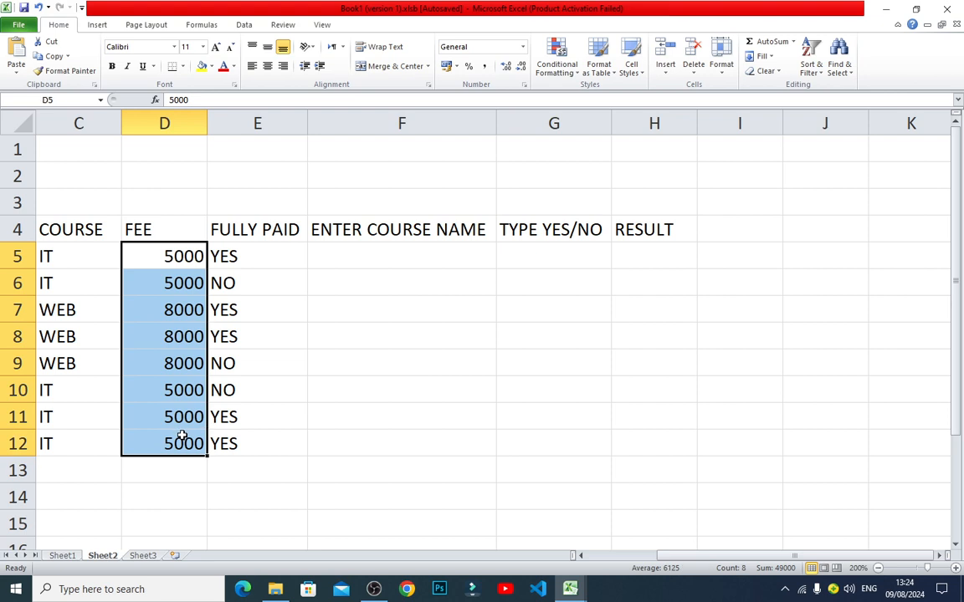
key(Up)
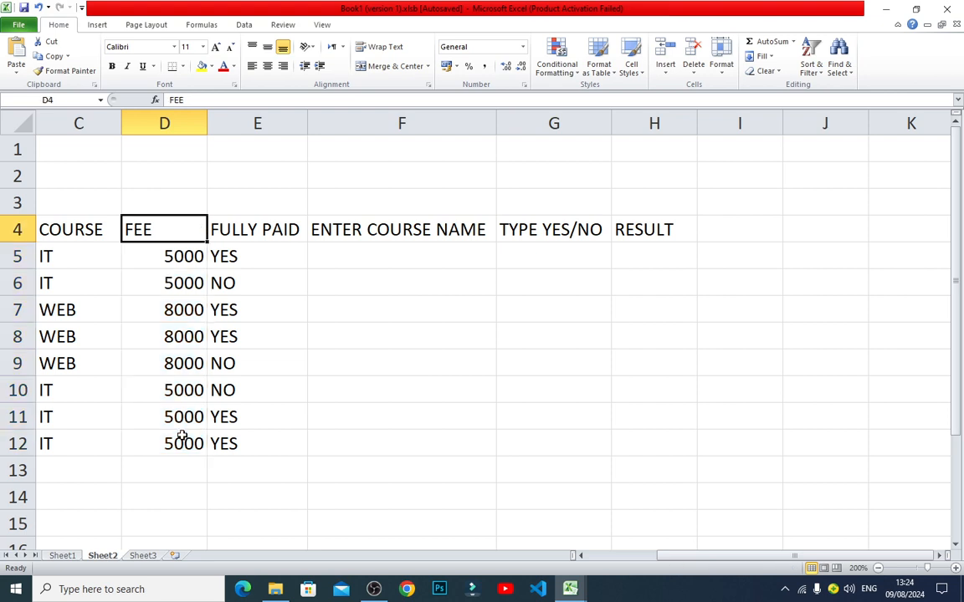
Begin a SUMIFS formula in result cell H5 with the fees D5:D12 as the sum range.
key(Right)
key(Right)
key(Right)
key(Right)
key(Down)
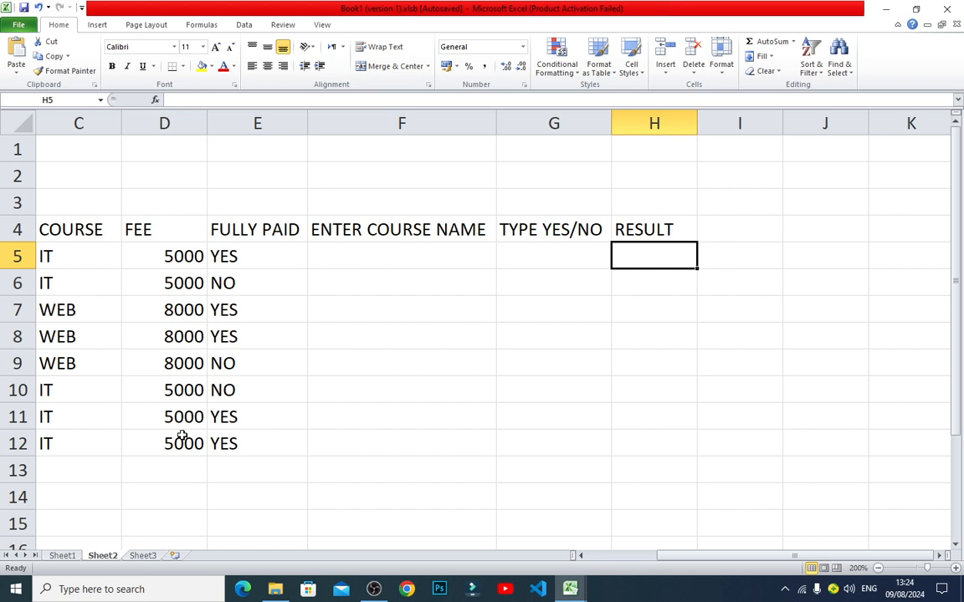
text(=SU)
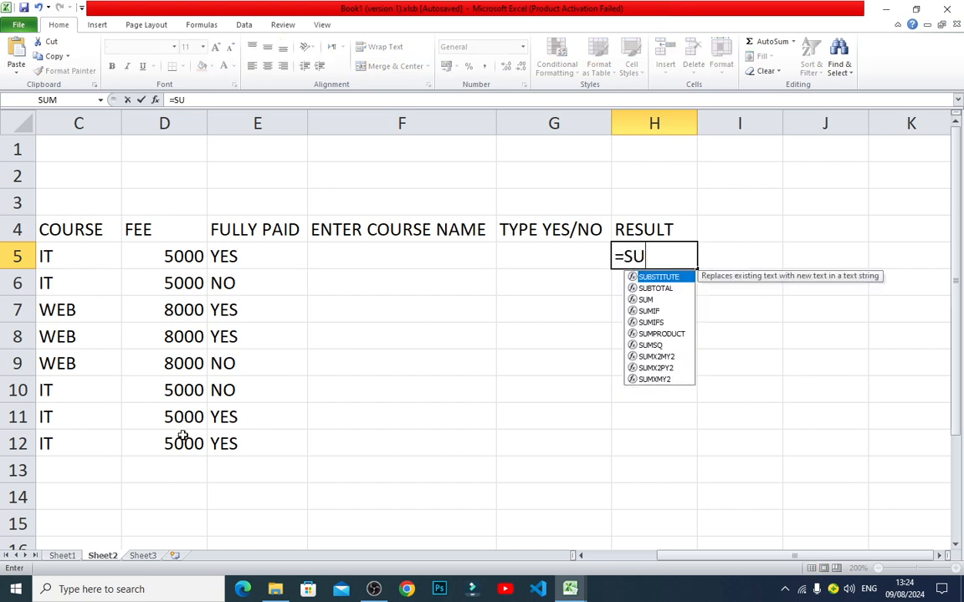
text(MIFS)
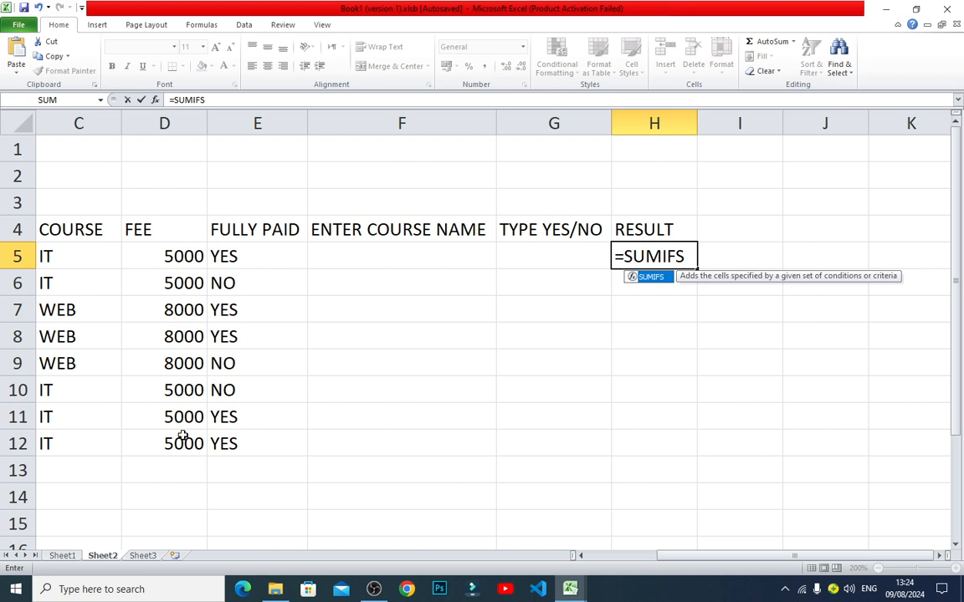
text(()
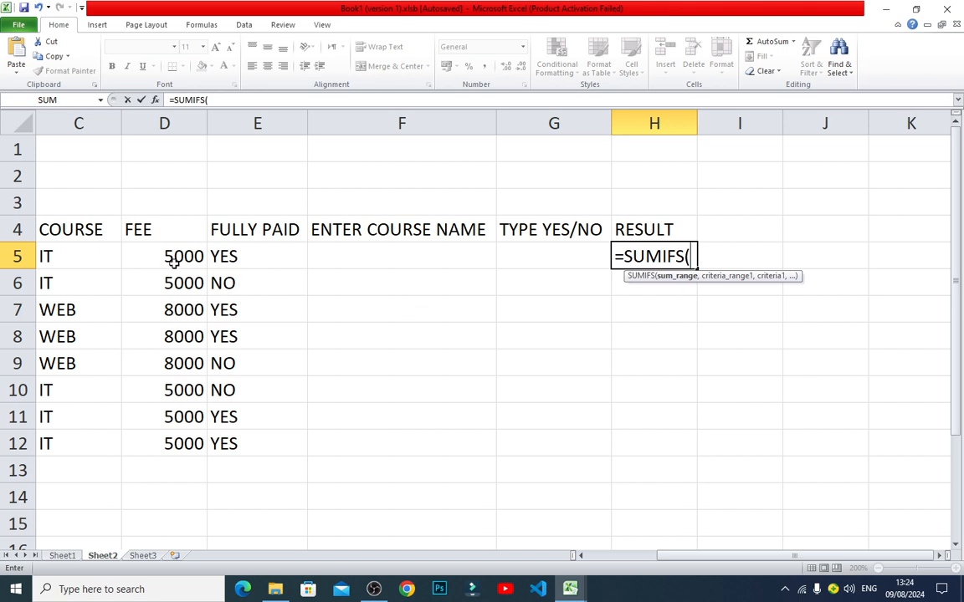
drag(177, 259, 174, 444)
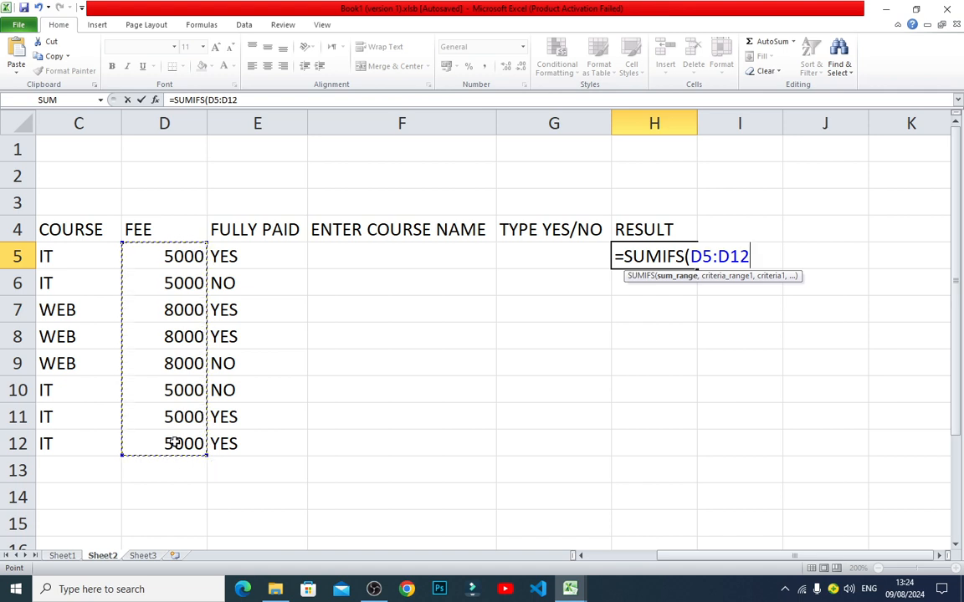
text(,)
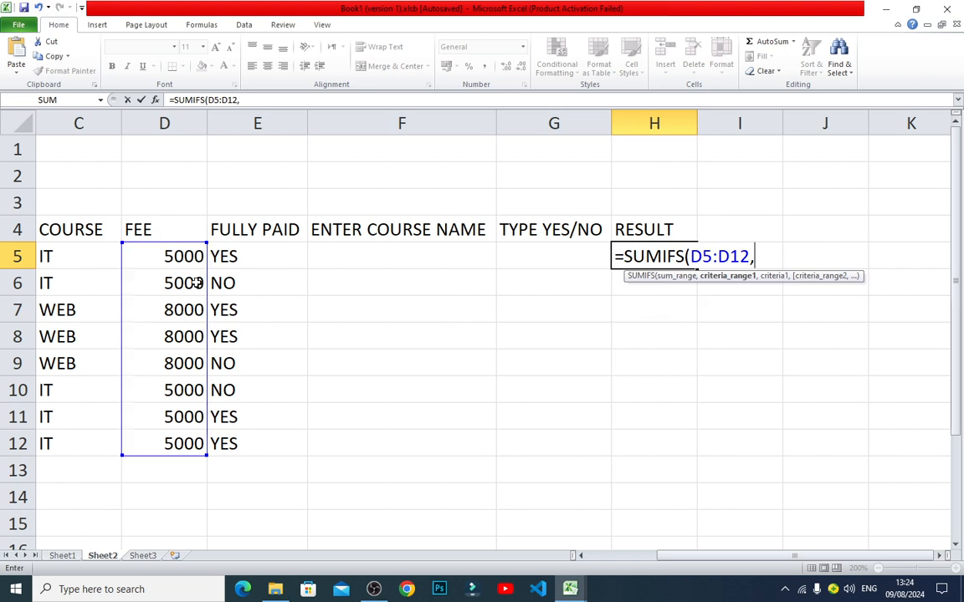
Complete the SUMIFS formula with course range C5:C12 as the criteria range and F5 as its criterion.
drag(82, 251, 90, 437)
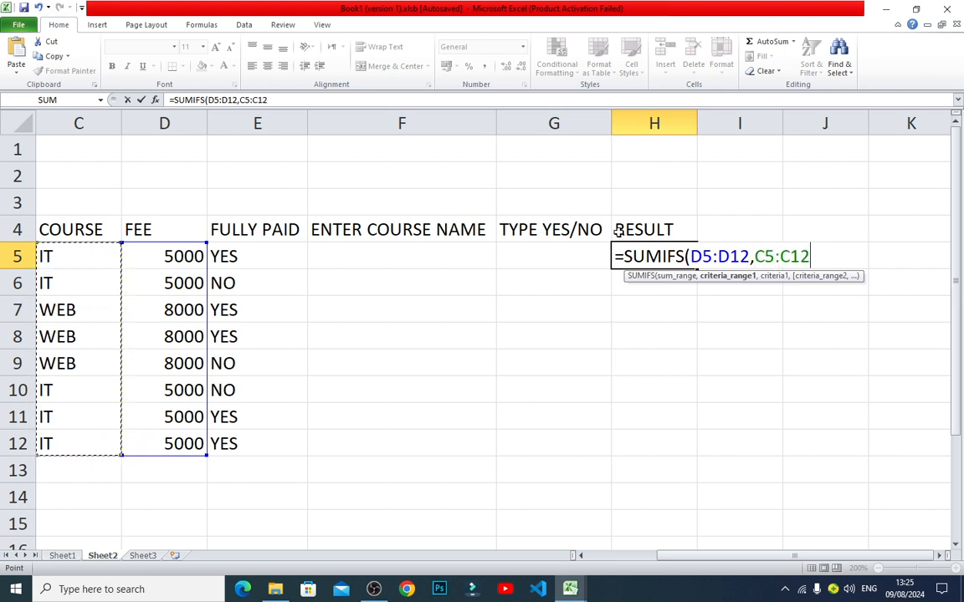
text(,)
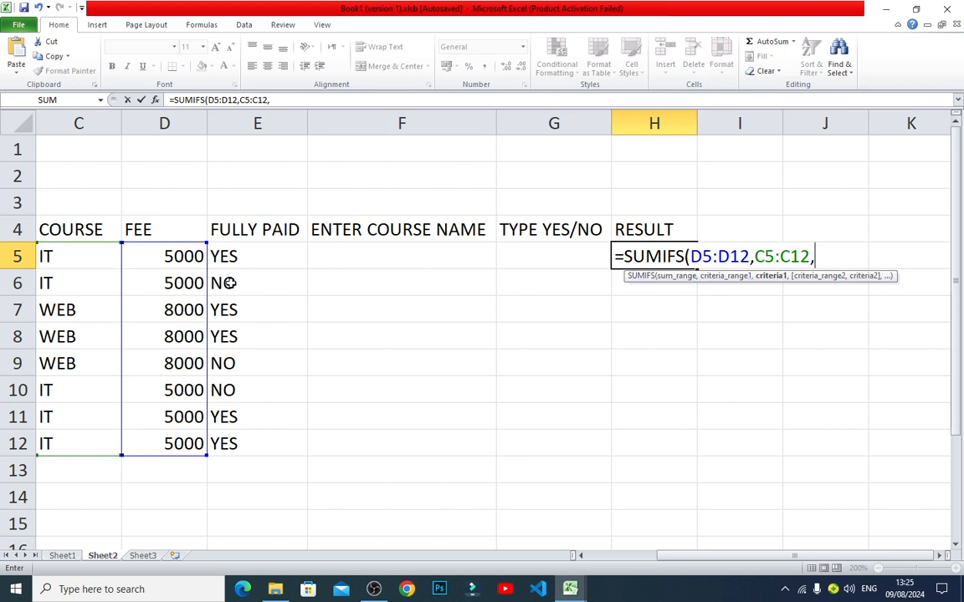
click(388, 255)
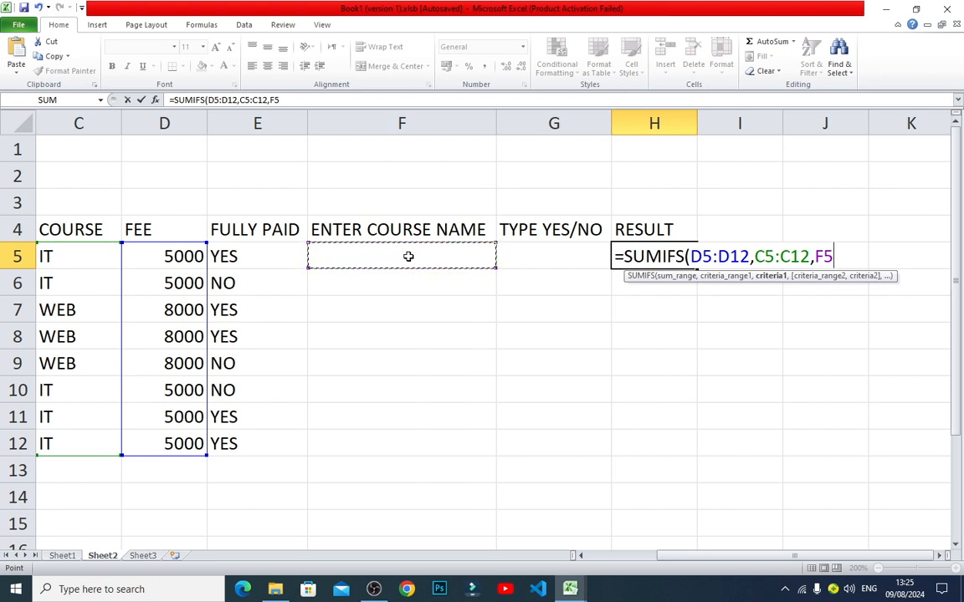
text())
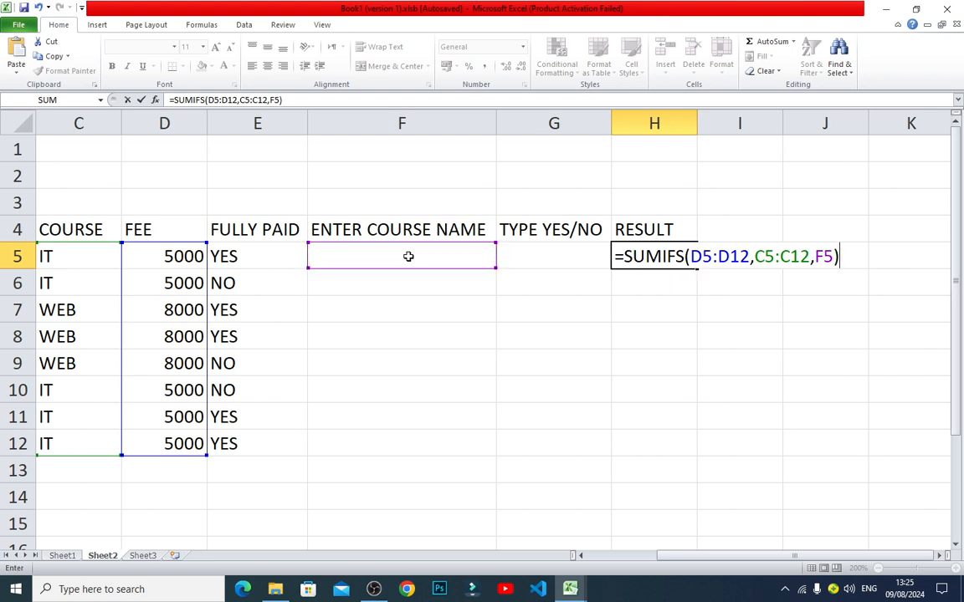
key(Return)
key(Up)
Enter IT as the course name in F5 and check the result in H5 against the IT fees in column D.
click(409, 256)
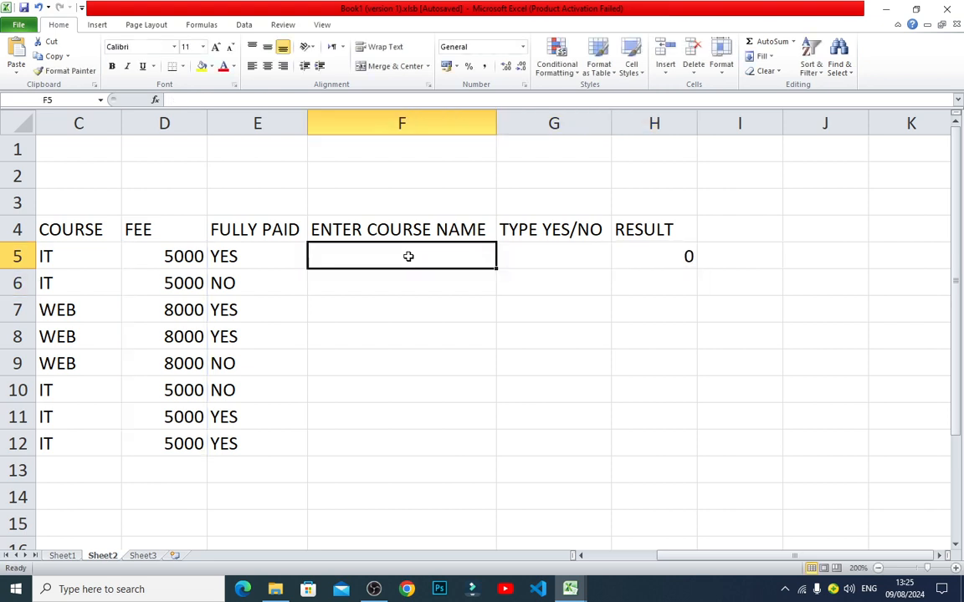
text(IT)
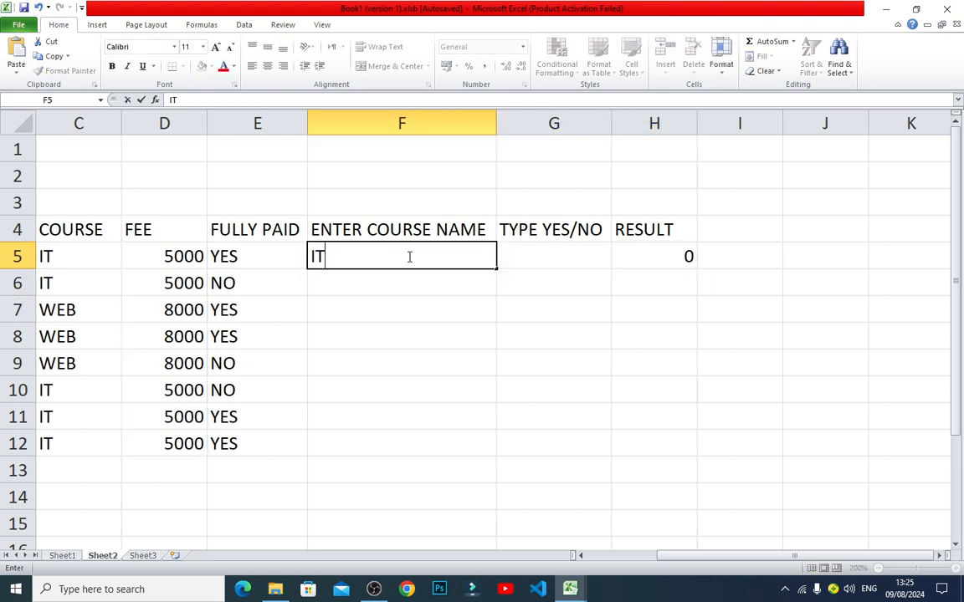
key(Return)
click(652, 259)
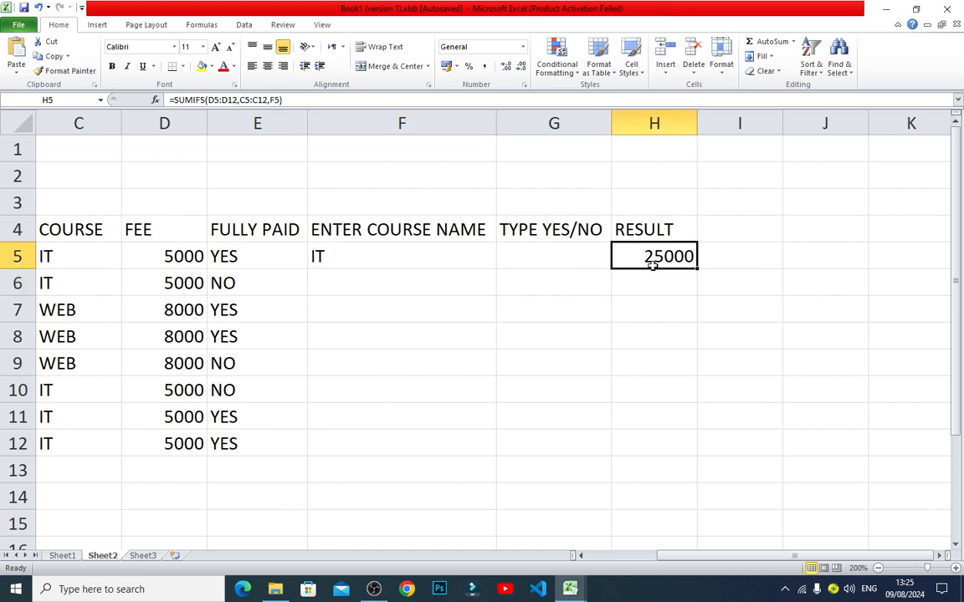
click(185, 259)
click(179, 281)
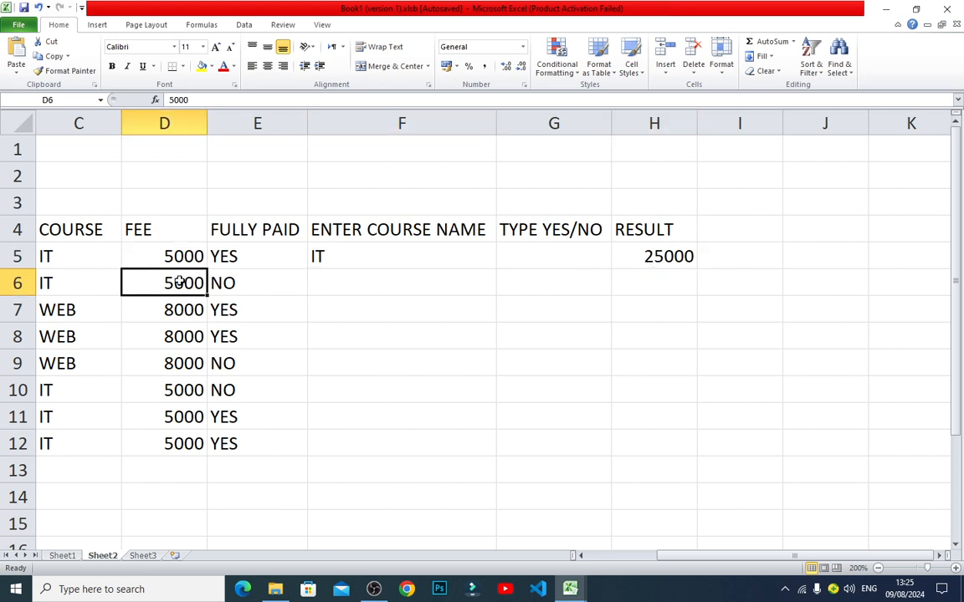
click(174, 390)
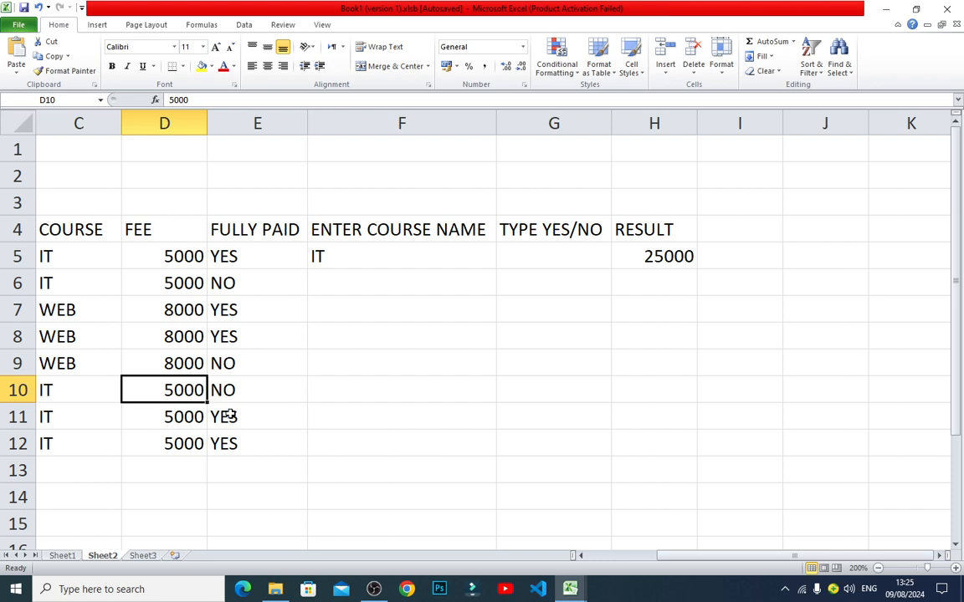
Change the course name in F5 to WEB and check the WEB fees in D7, D8 and D9.
click(363, 260)
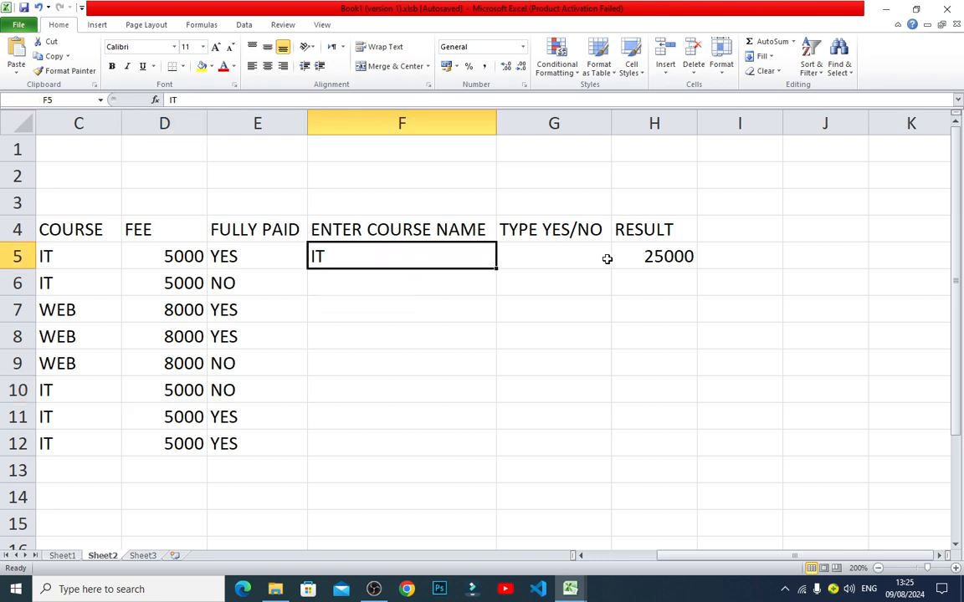
text(WEB)
key(Return)
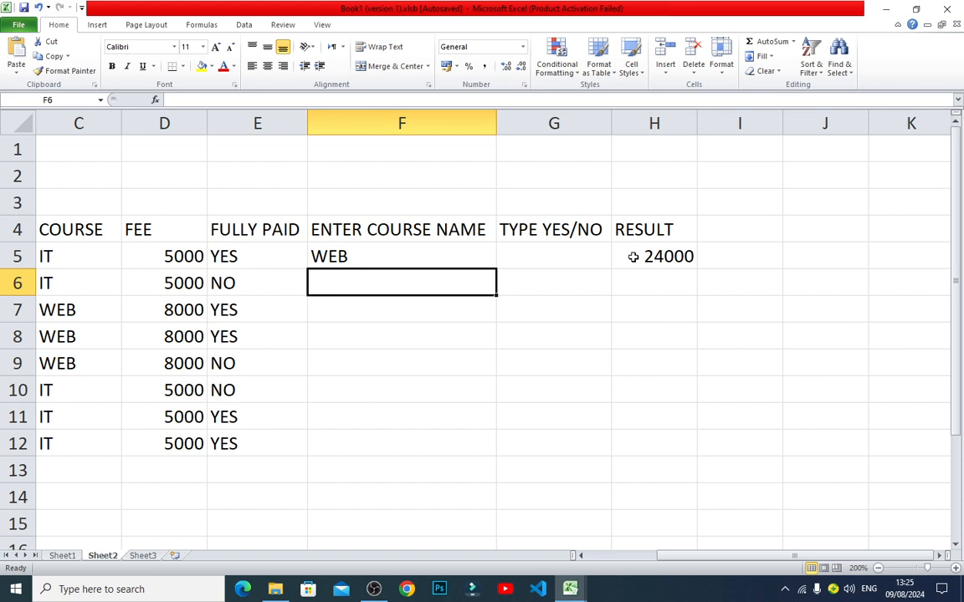
click(372, 254)
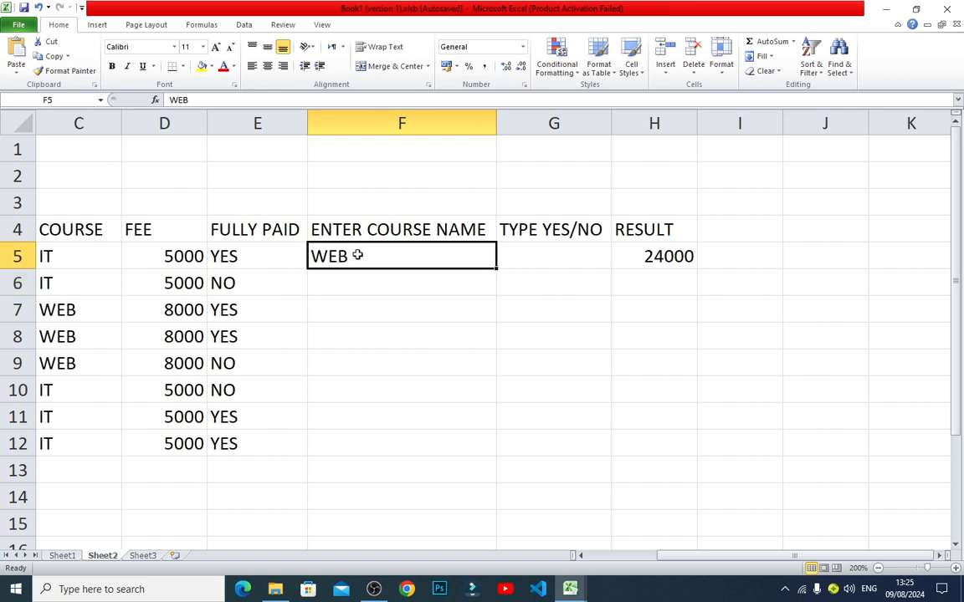
click(181, 305)
click(181, 335)
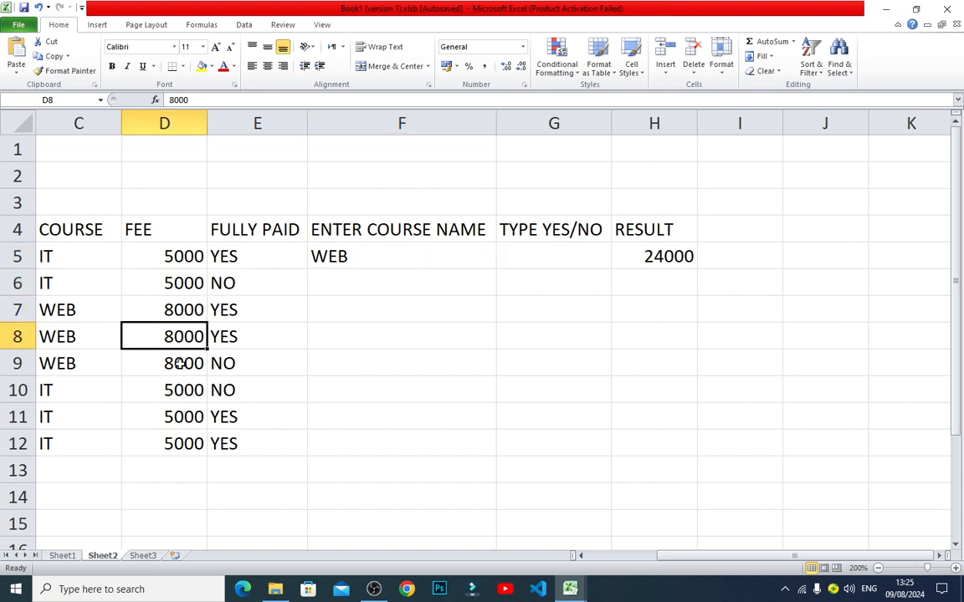
click(180, 363)
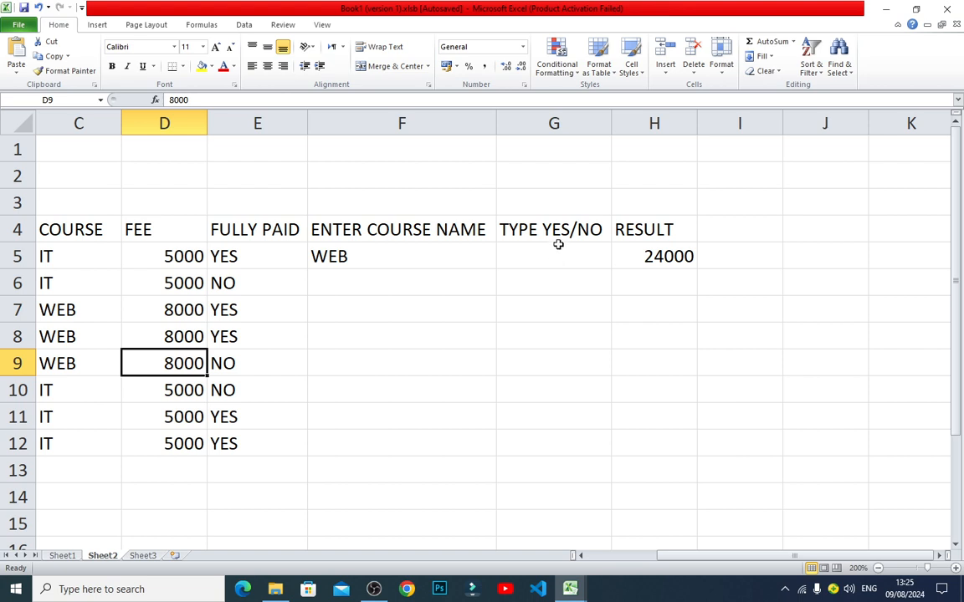
Extend the SUMIFS formula in H5 with the fully paid column E5:E12 as the second criteria range.
click(280, 254)
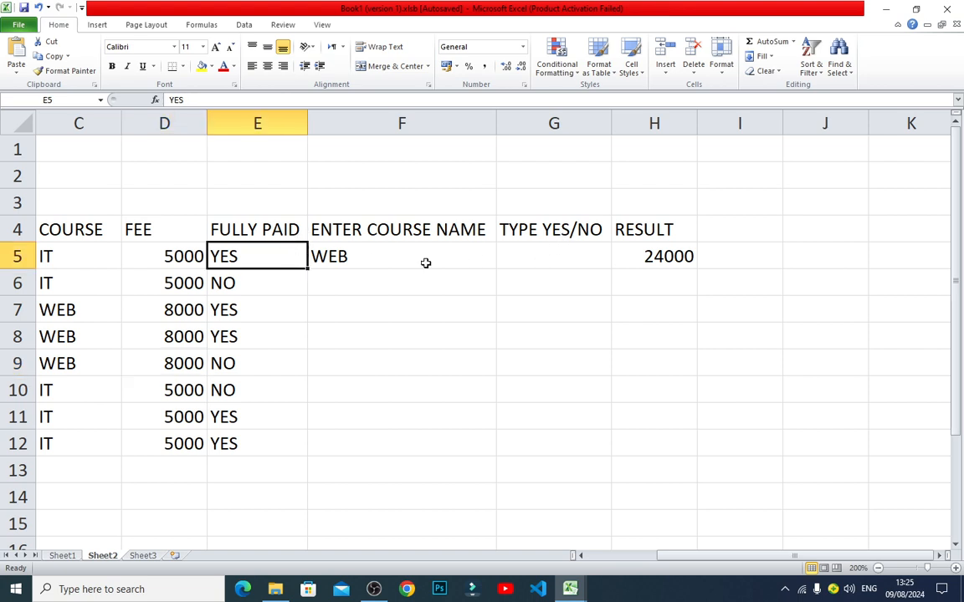
click(535, 252)
double_click(661, 255)
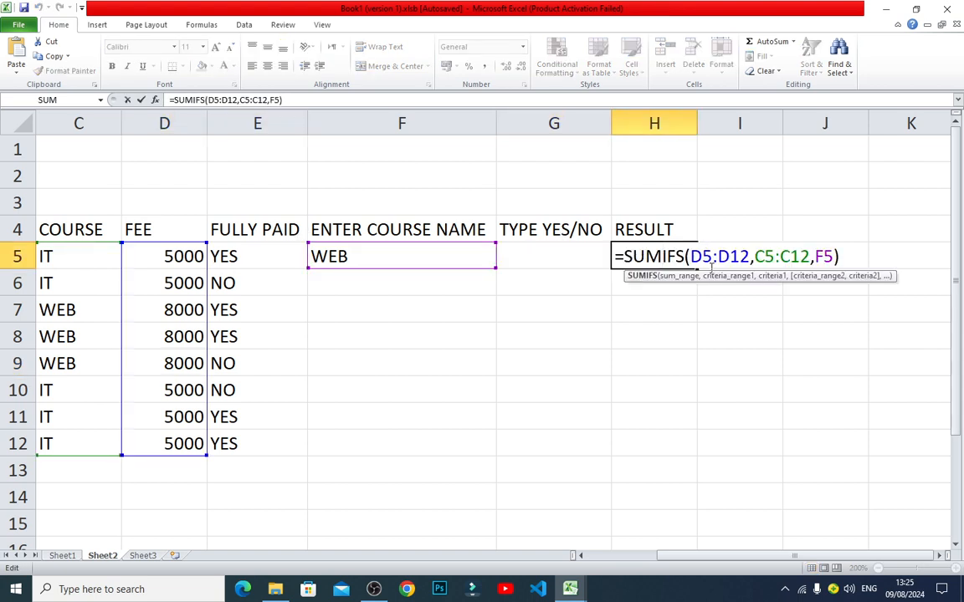
drag(832, 254, 855, 251)
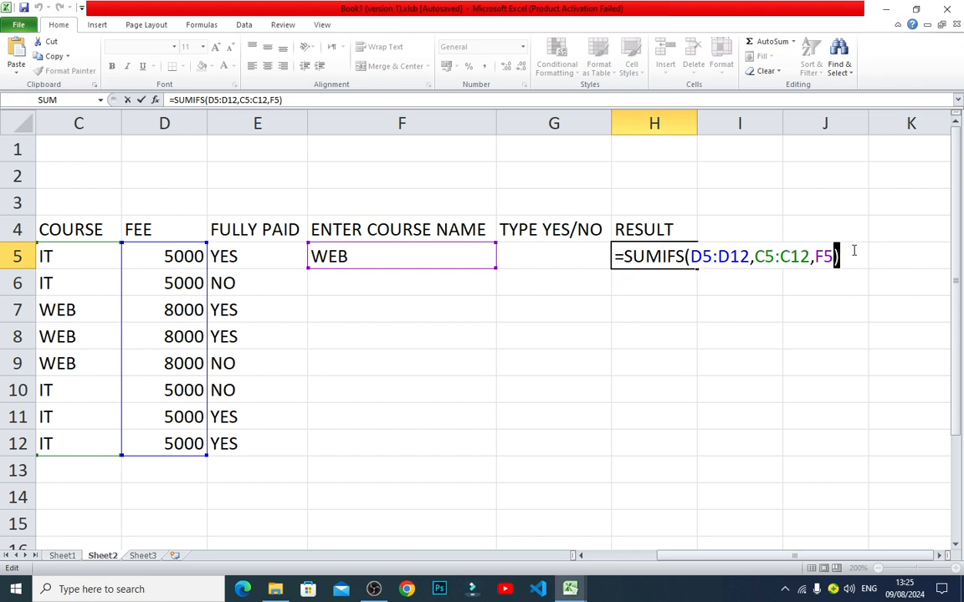
key(BackSpace)
text(,)
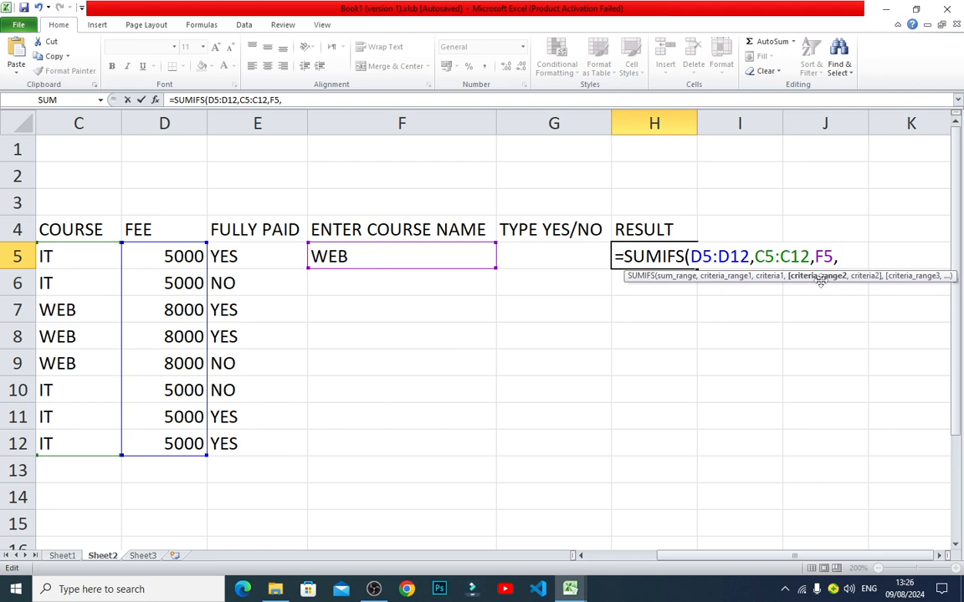
drag(251, 256, 247, 441)
text(,)
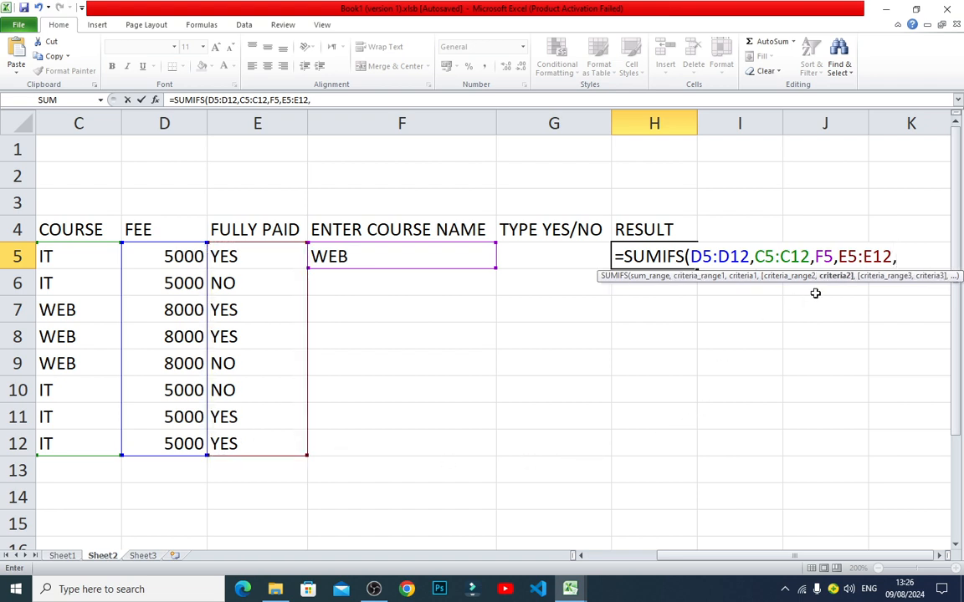
Add G5 as the second criterion and complete the SUMIFS formula in H5.
click(546, 255)
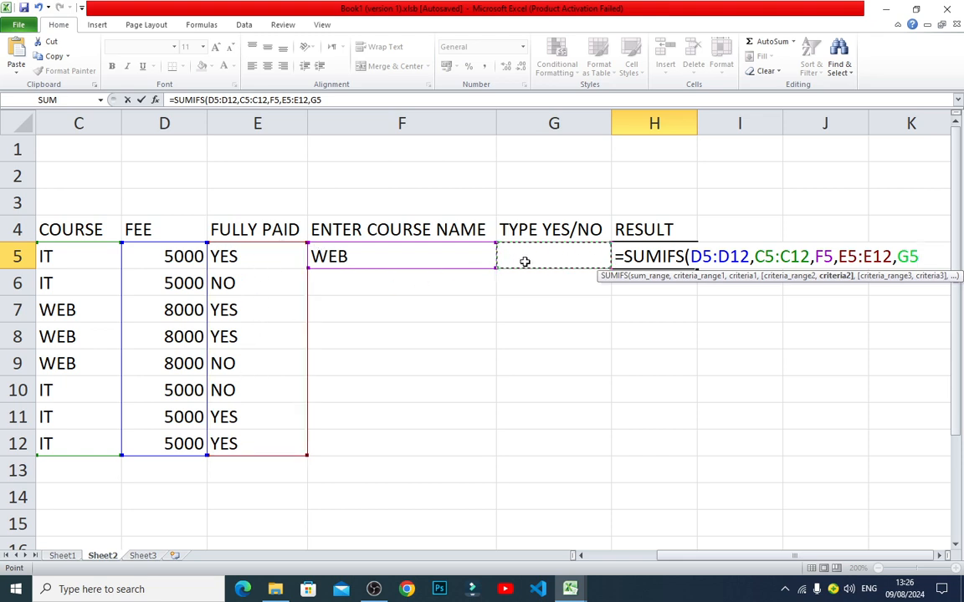
click(374, 589)
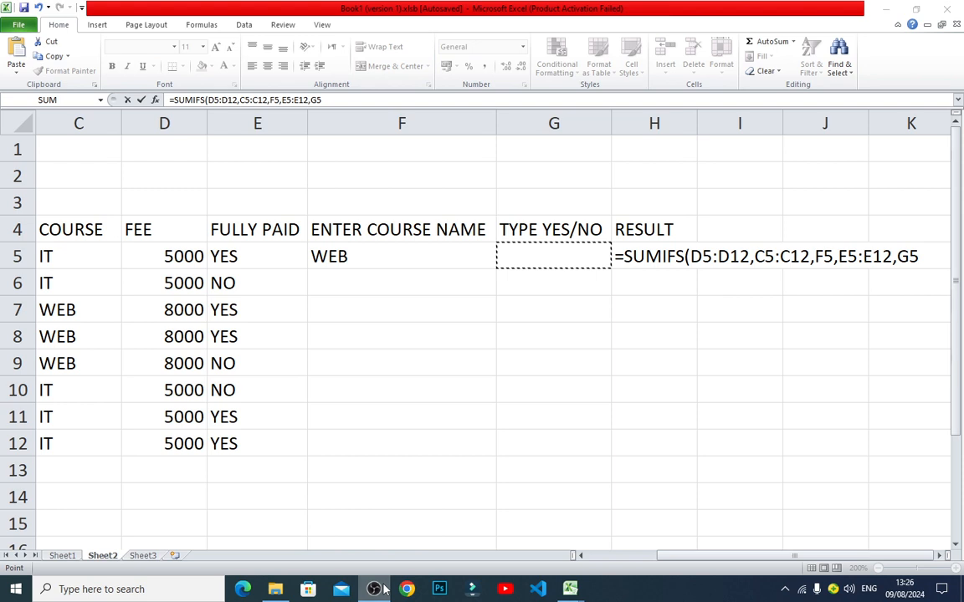
click(385, 589)
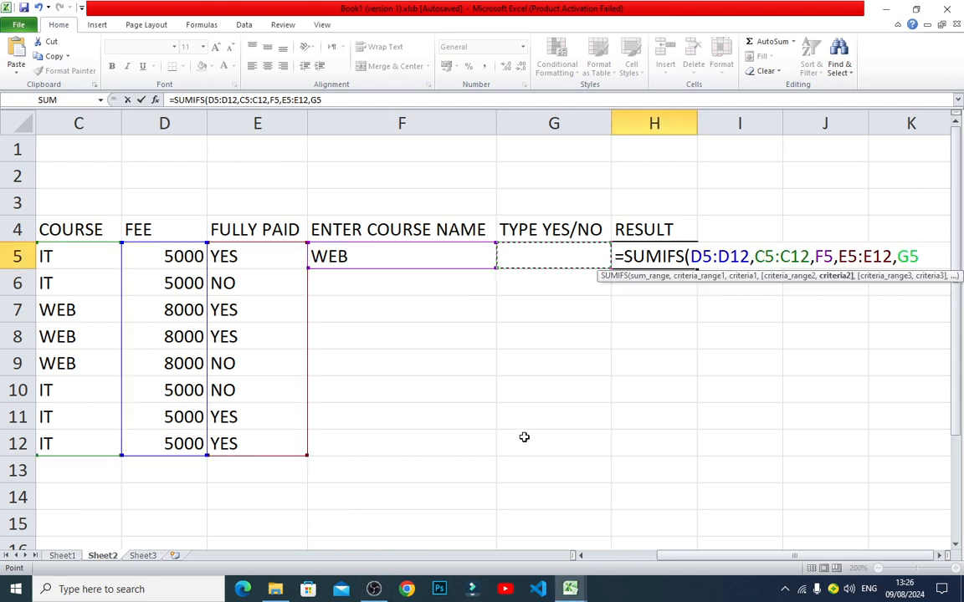
text())
key(Return)
key(Up)
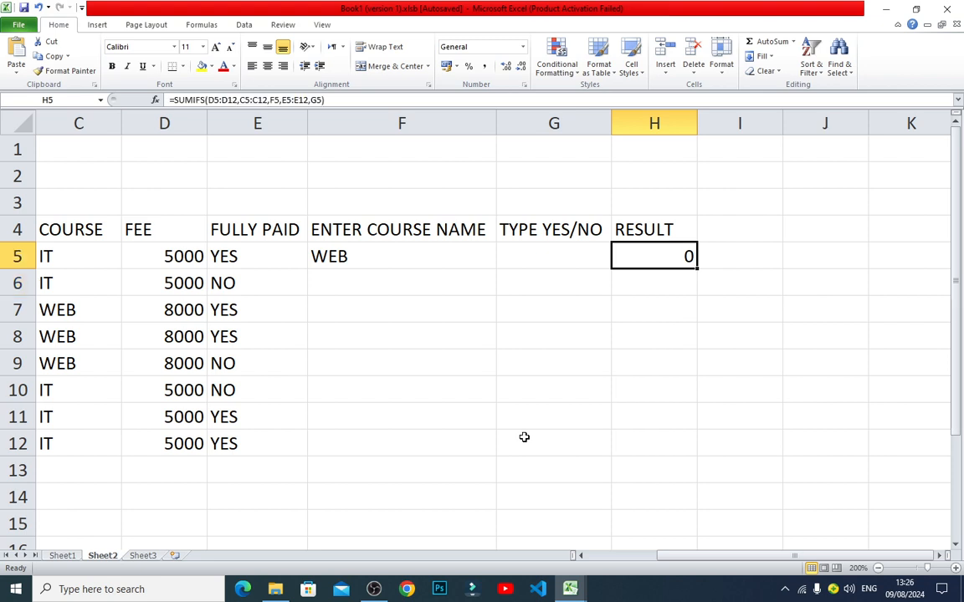
Enter YES in G5 as the fully paid criterion for the WEB course.
key(Left)
key(Left)
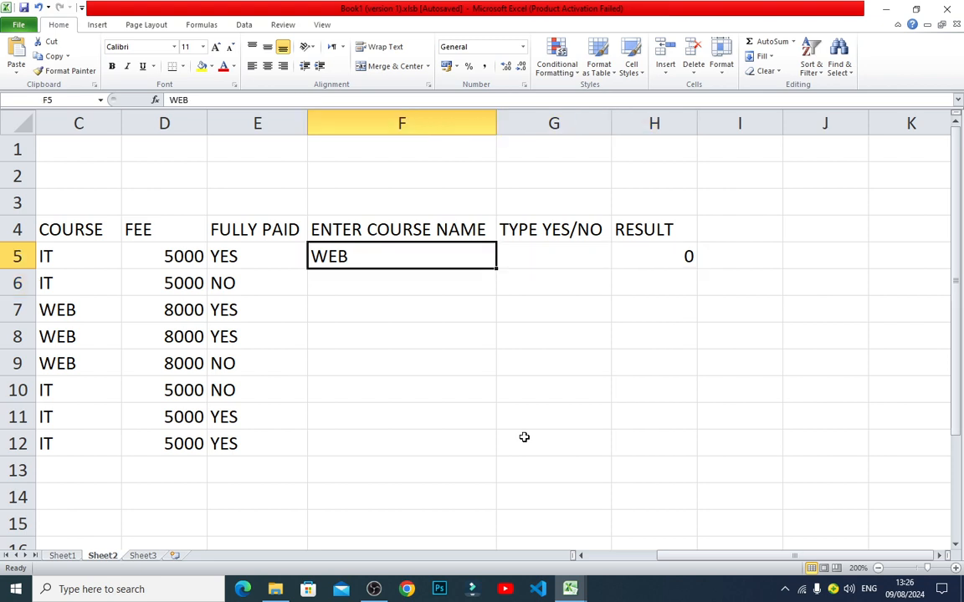
key(Right)
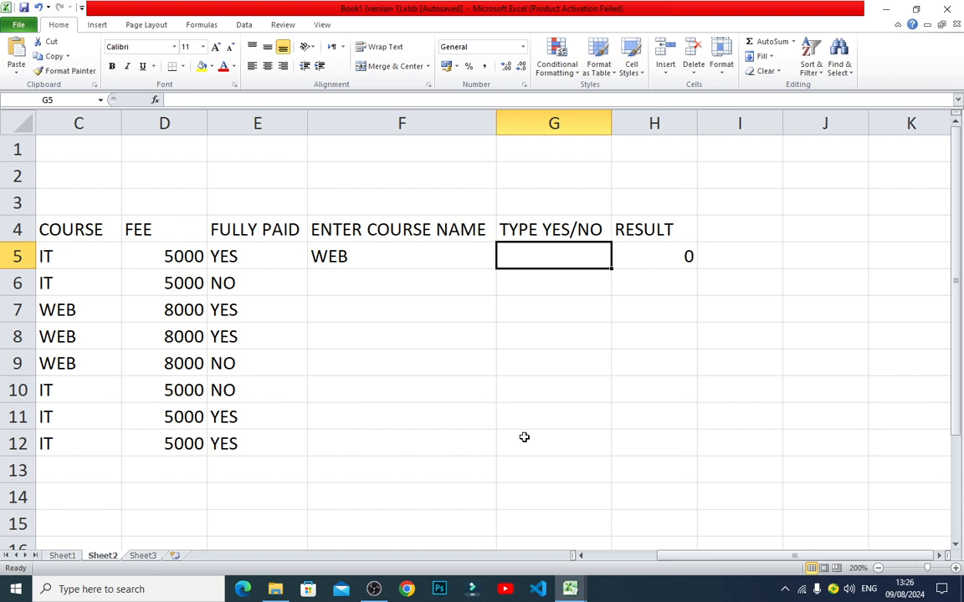
key(Left)
key(Right)
text(YES)
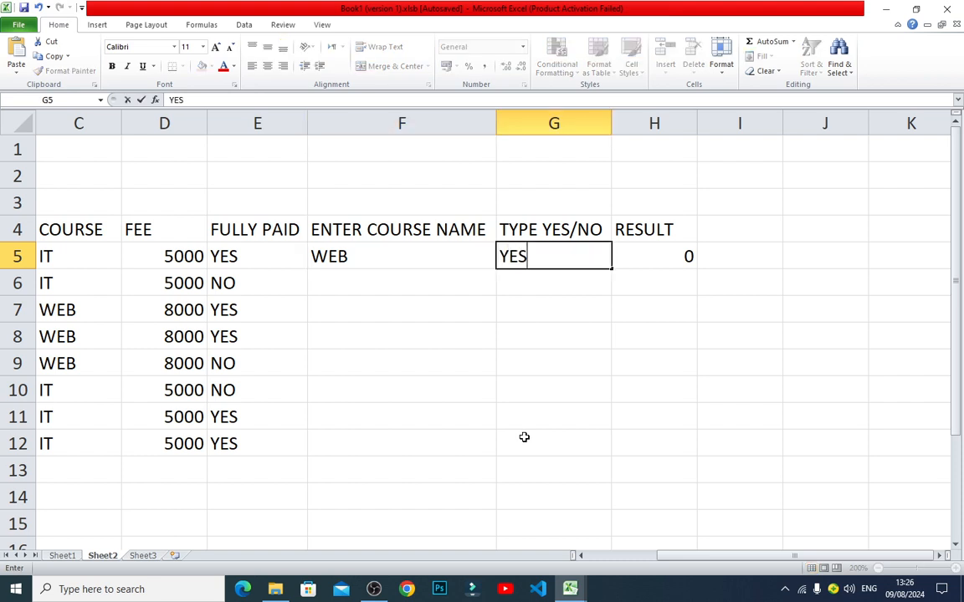
key(Return)
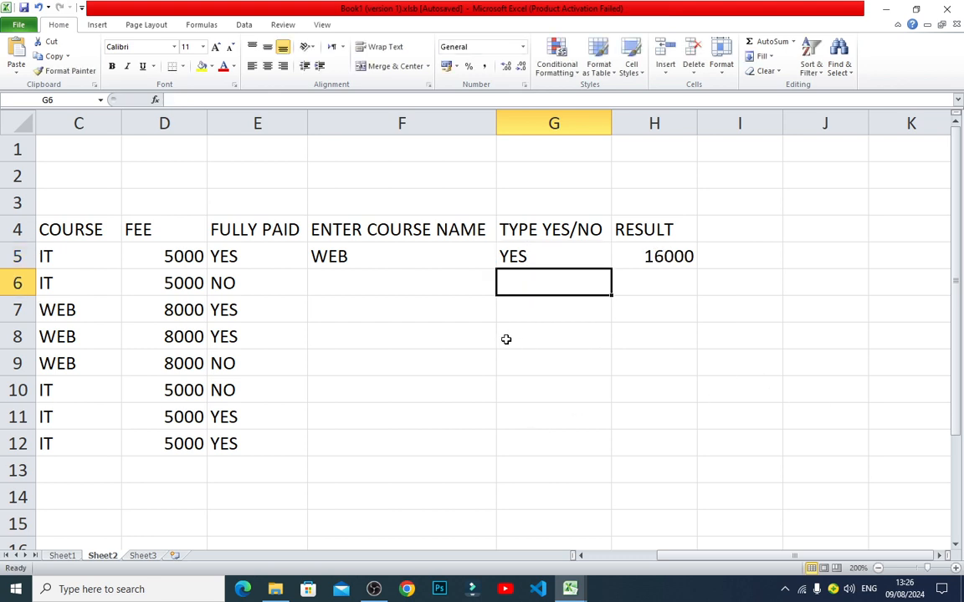
Change the fully paid criterion in G5 to NO and check the SUMIFS result in H5.
click(572, 256)
text(N)
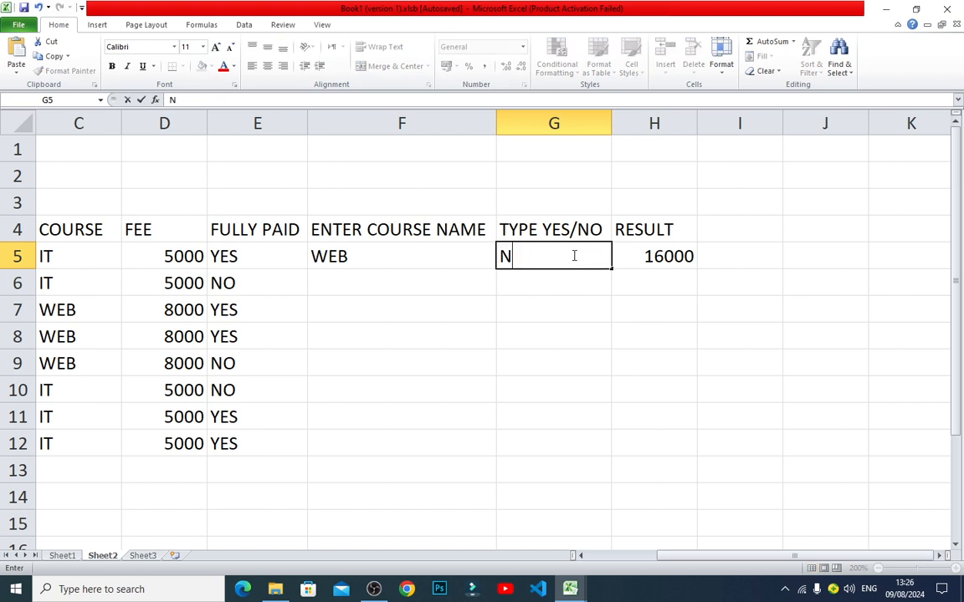
text(O)
key(Return)
click(674, 258)
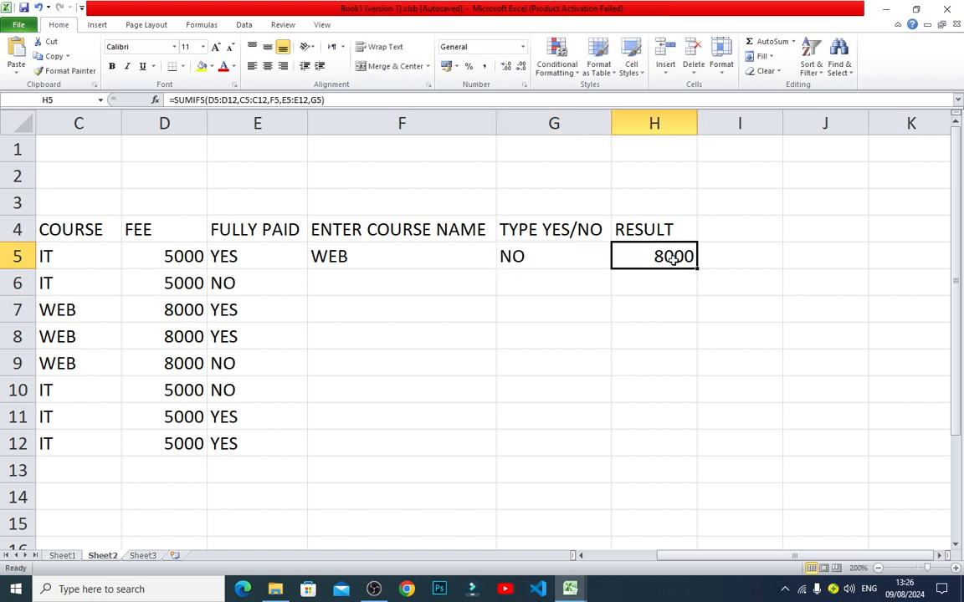
Change the course name in F5 to IT and check the fee total in H5.
click(446, 249)
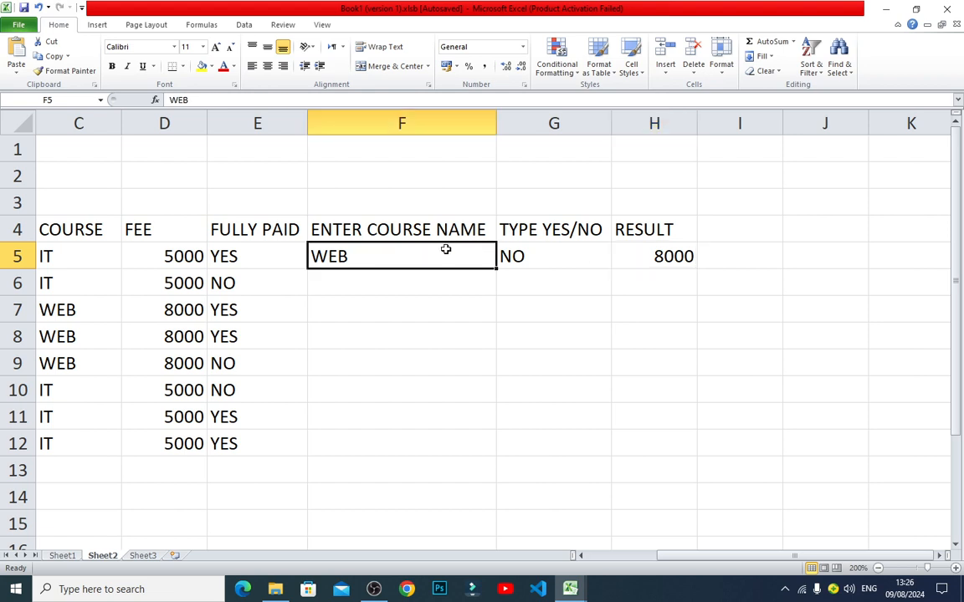
text(IT)
key(Return)
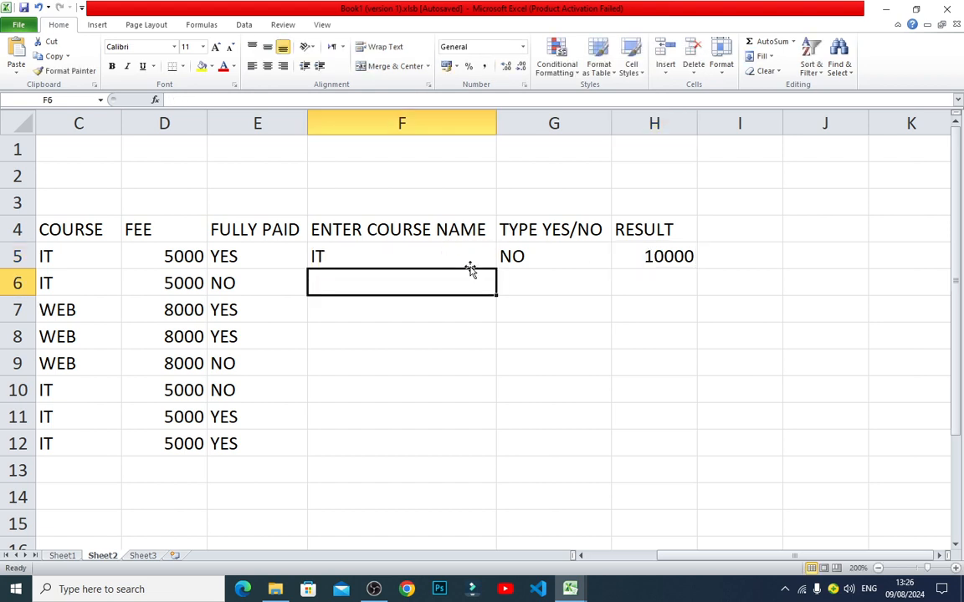
click(542, 252)
click(630, 248)
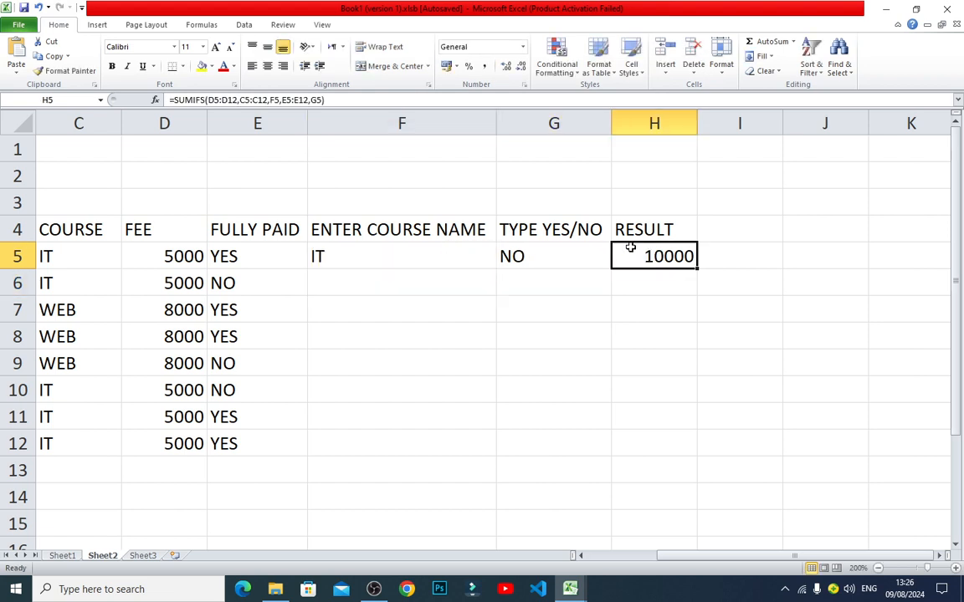
Set the fully paid criterion in G5 to YES for the IT course and check the result in H5.
click(456, 261)
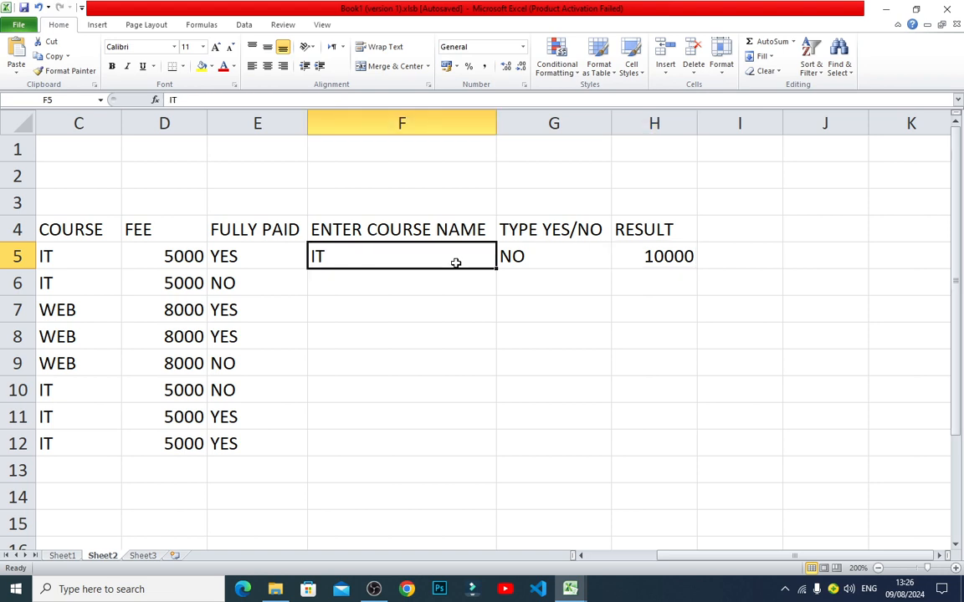
click(513, 256)
text(YES)
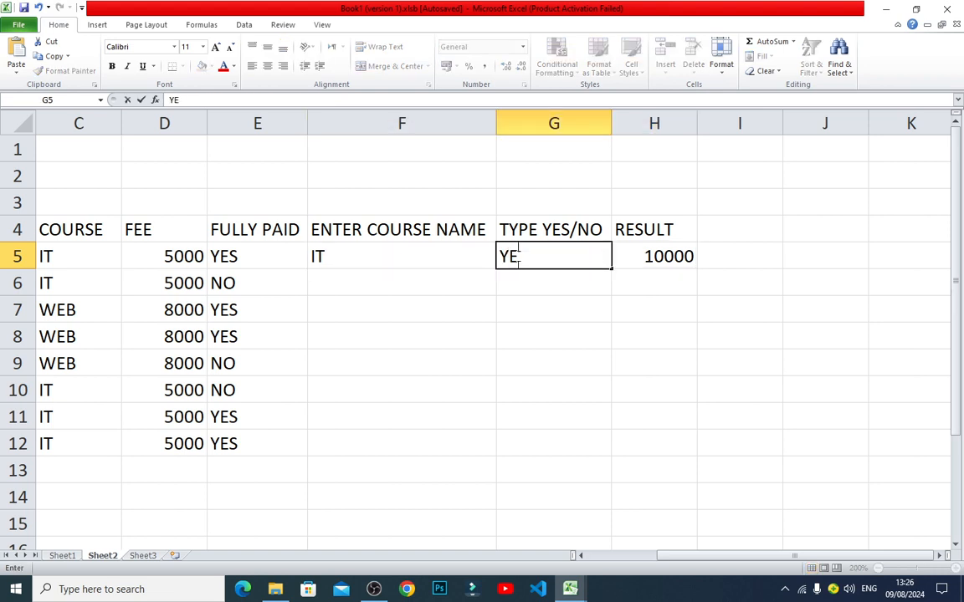
key(Return)
click(514, 256)
key(Right)
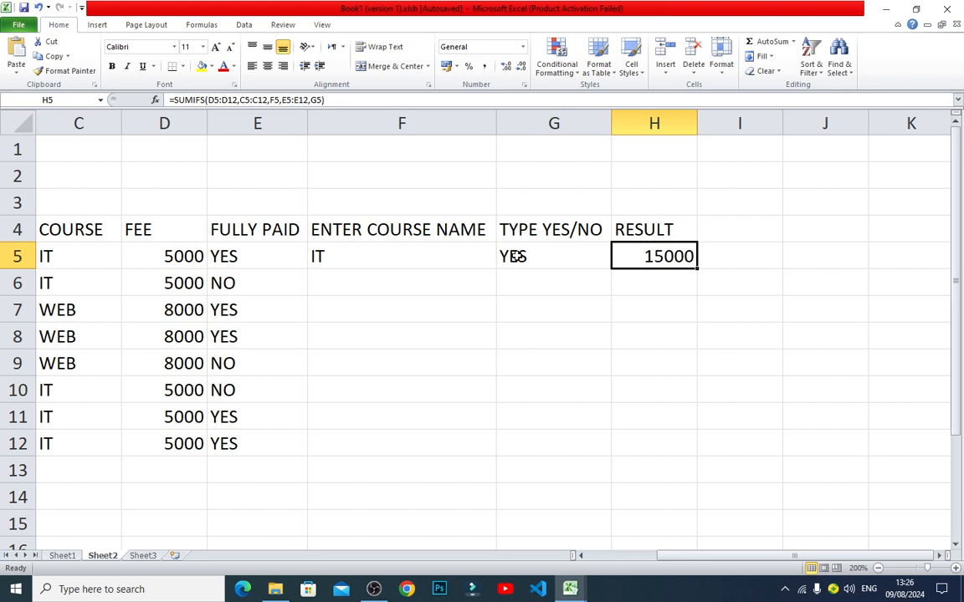